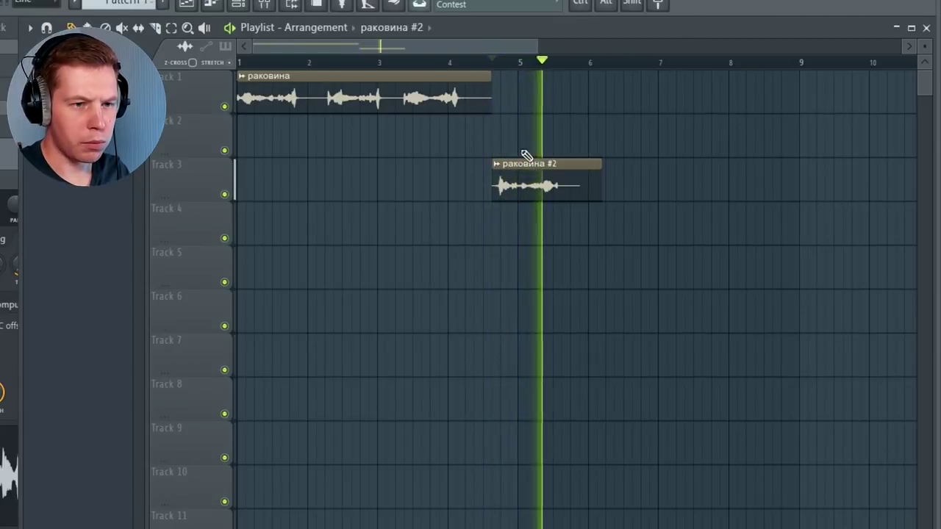
Shorten the раковина clip on Track 1 to about one bar and move the раковина #2 clip earlier on Track 3
key(space)
drag(491, 103, 305, 115)
drag(542, 189, 393, 187)
scroll(280, 69, up, 5)
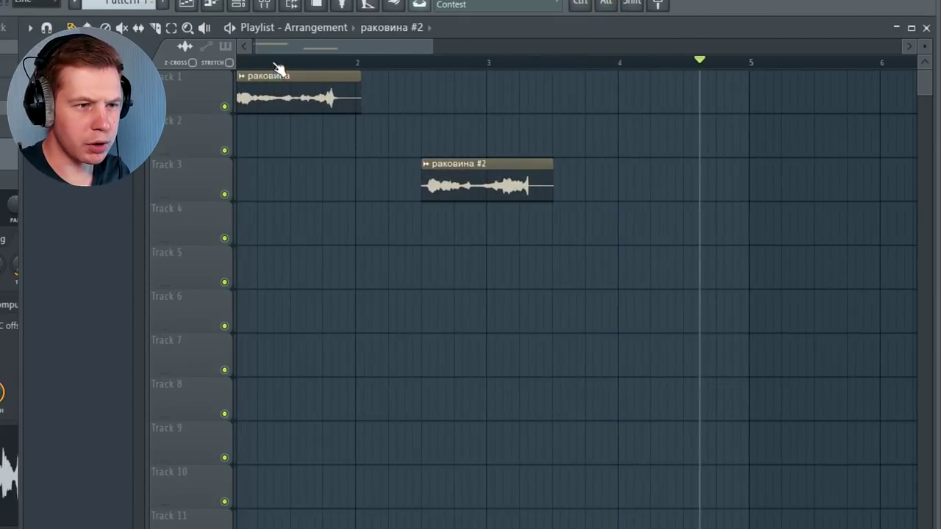
scroll(281, 195, up, 6)
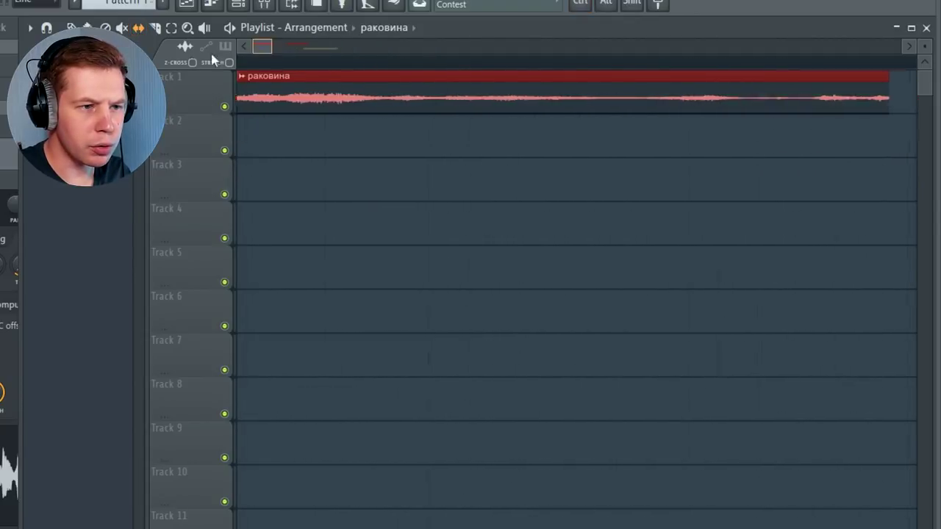
Move the раковина #2 clip to Track 2 near the end of bar 2 and audition the arrangement
key(space)
scroll(390, 189, down, 3)
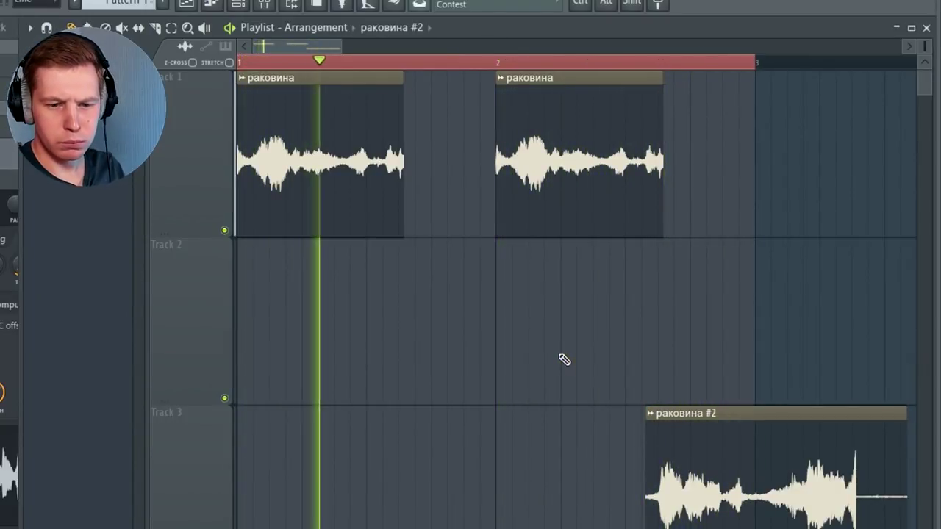
drag(757, 492, 789, 311)
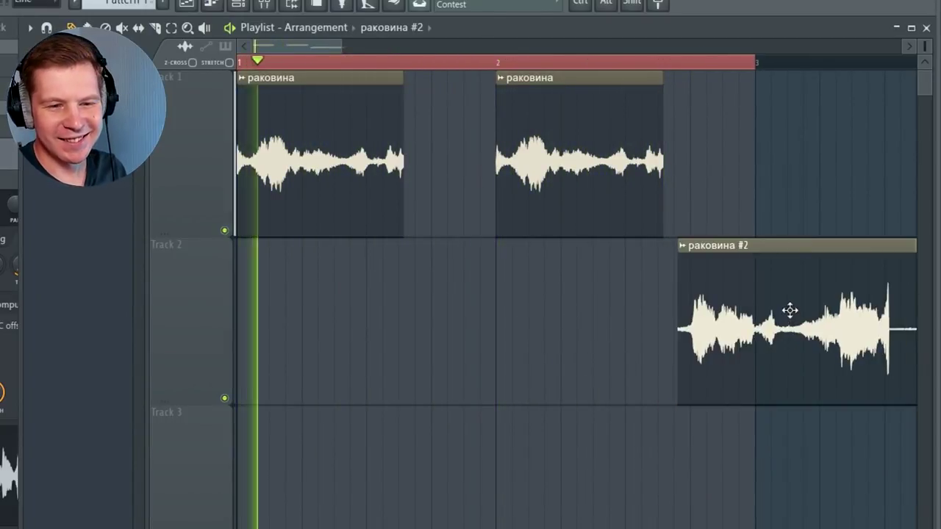
click(699, 62)
click(672, 62)
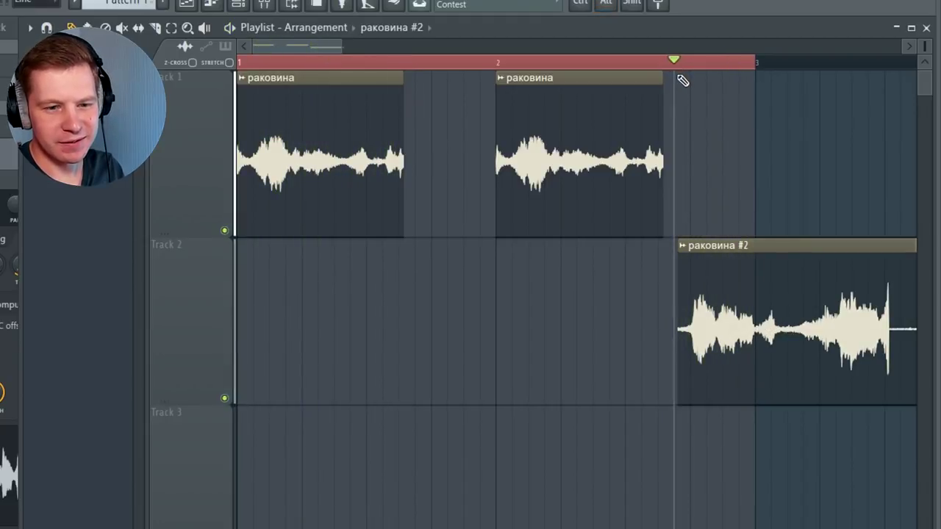
scroll(750, 390, down, 2)
key(space)
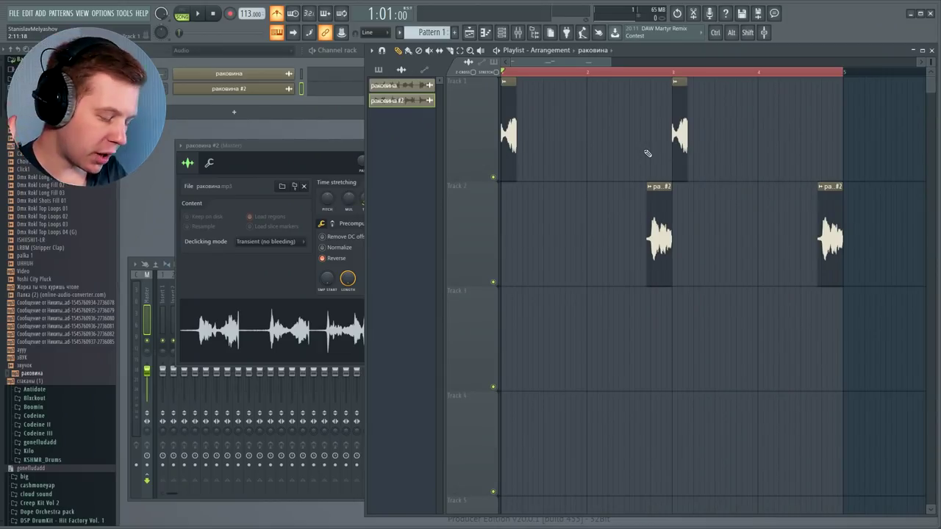
Select the раковина #2 clips on Track 2 and move them up to Track 1
drag(838, 189, 594, 294)
key(shift+Up)
scroll(599, 279, down, 1)
scroll(599, 280, down, 1)
Duplicate all the раковина clips on Track 1 so that the copies start at bar 5
drag(771, 284, 435, 110)
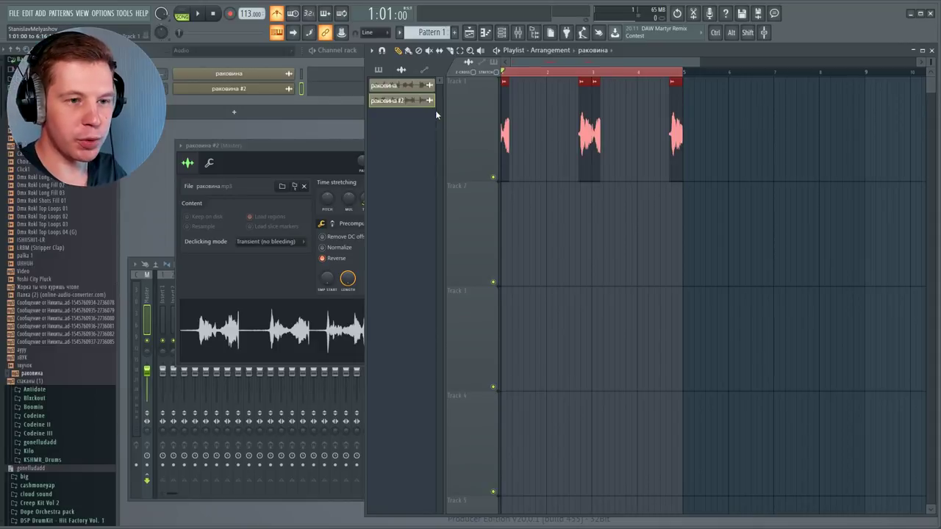
drag(504, 125, 703, 128)
drag(871, 103, 852, 102)
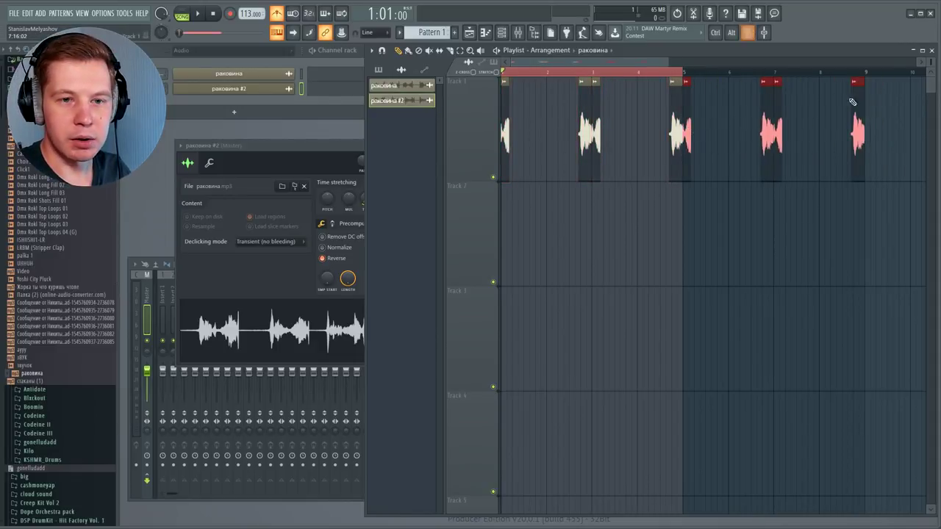
key(ctrl+a)
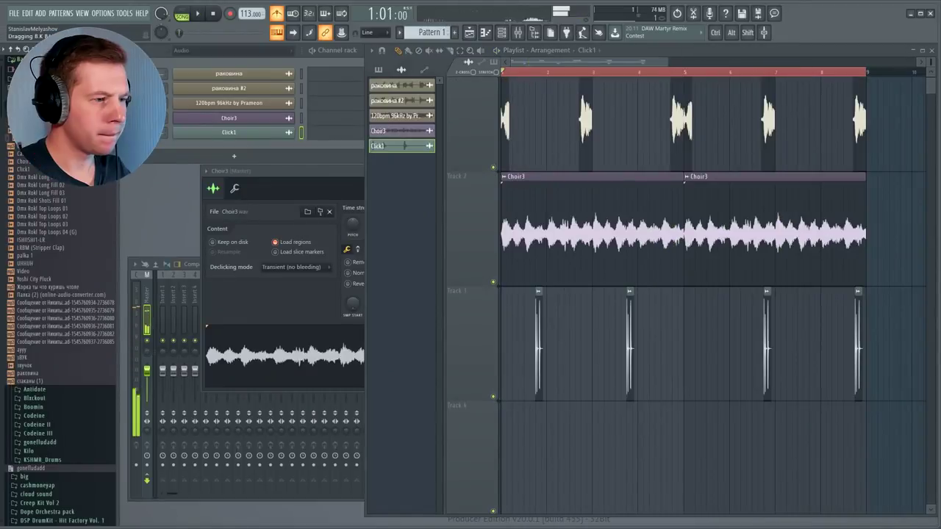
Place the B.K BANGERZ sample on Track 4 just before bar 5 and a voice message sample at bar 1 of Track 5
drag(88, 331, 735, 467)
scroll(625, 472, up, 3)
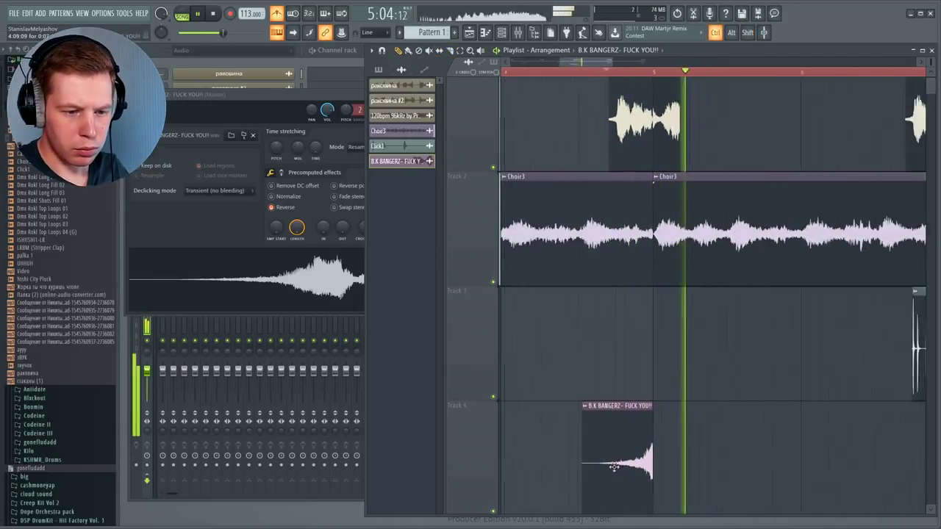
drag(67, 326, 515, 433)
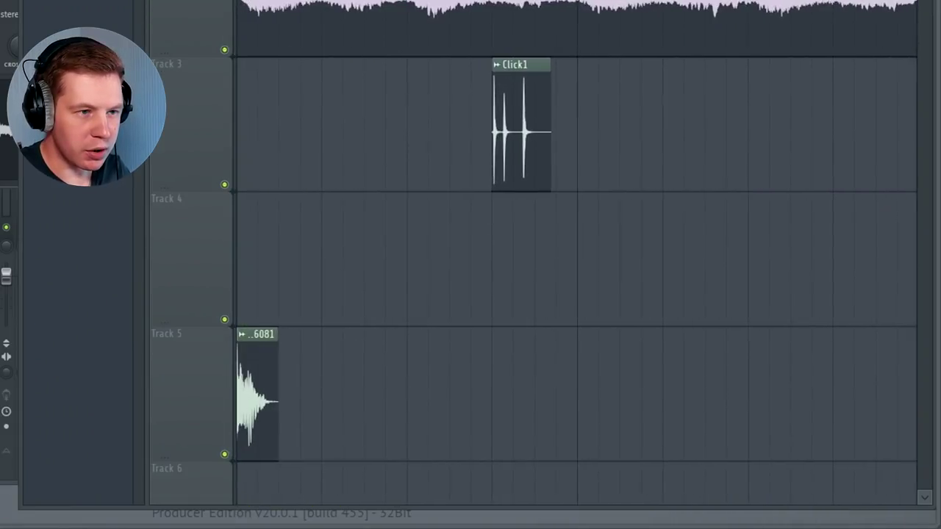
key(space)
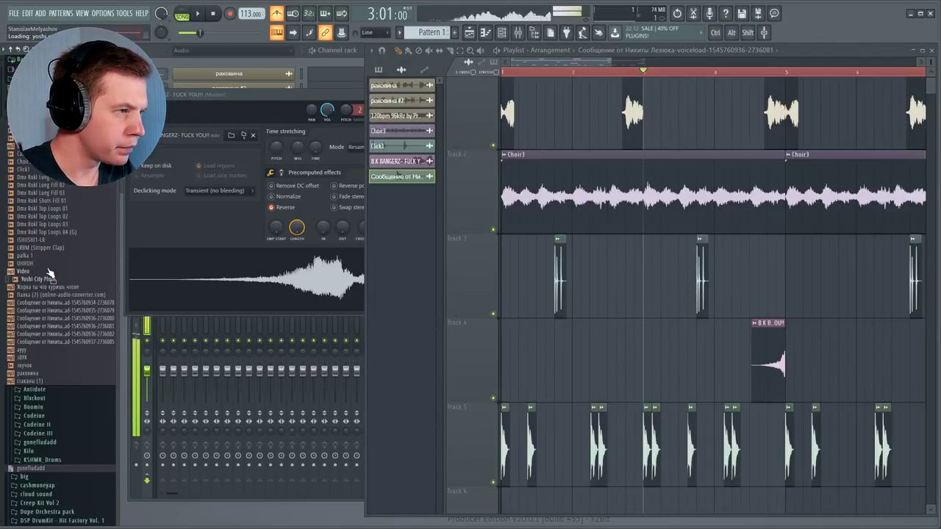
Place the Yoshi City Pluck sample on Track 6 midway through bar 1 and add a second copy two bars on
drag(148, 308, 548, 371)
key(space)
drag(652, 378, 566, 456)
key(space)
scroll(603, 379, down, 2)
click(616, 377)
Set the Yoshi City Pluck channel's time stretching mode to Resample and its root note to C6
double_click(558, 463)
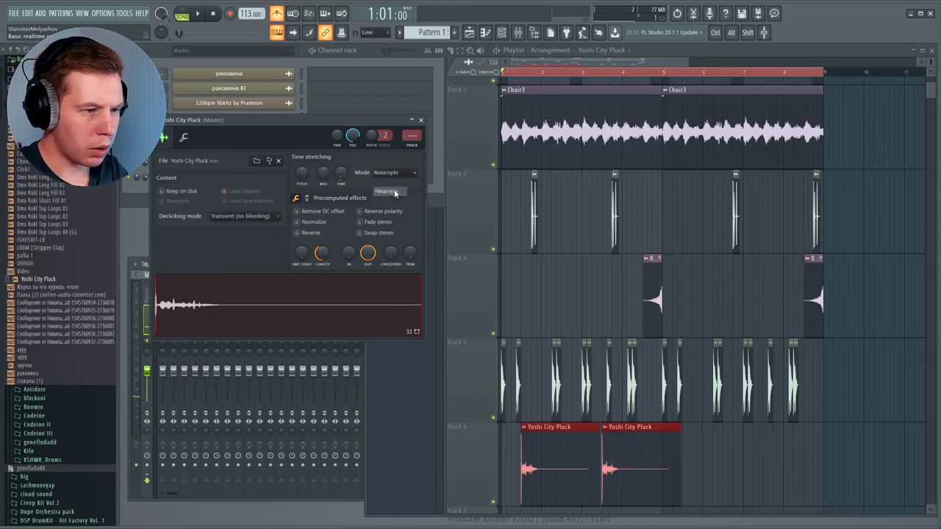
click(395, 193)
click(187, 138)
click(333, 303)
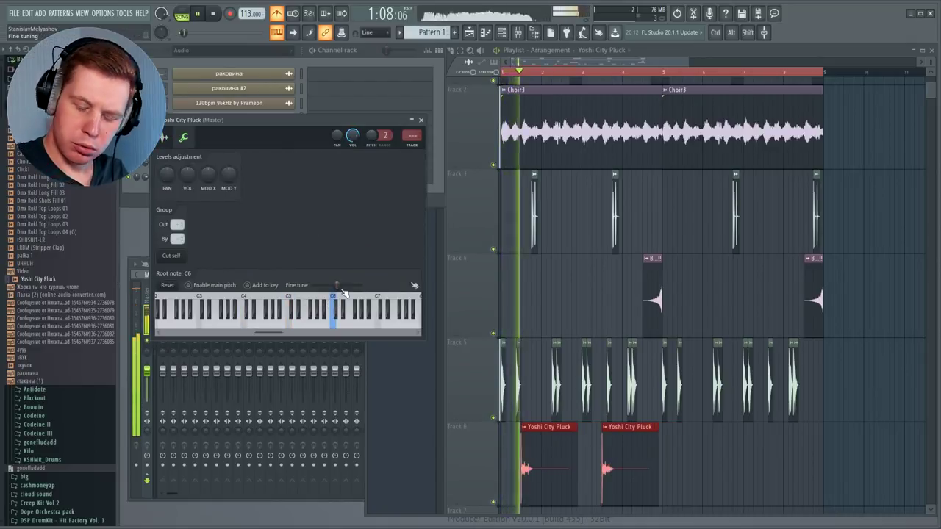
click(733, 503)
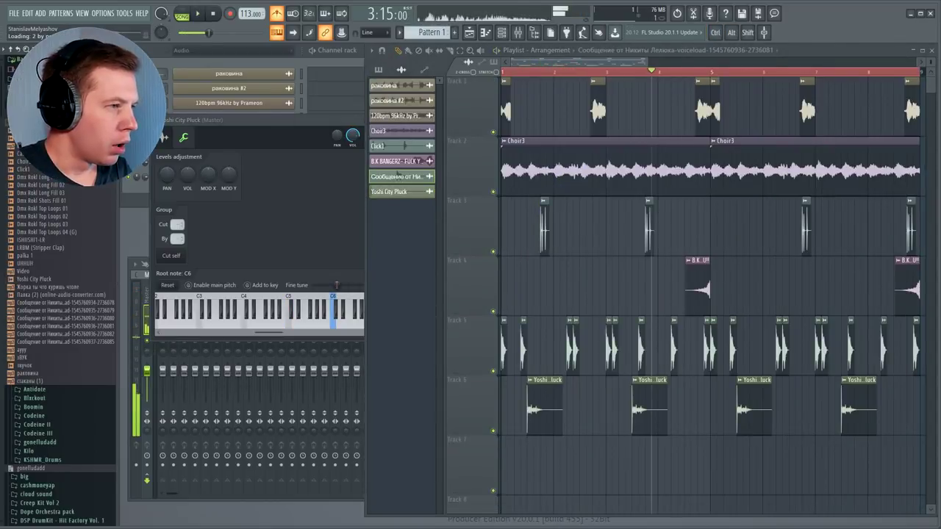
Place the 2 by Prameon sample at bar 1 of Track 7 and open its channel settings
drag(514, 276, 507, 433)
double_click(507, 433)
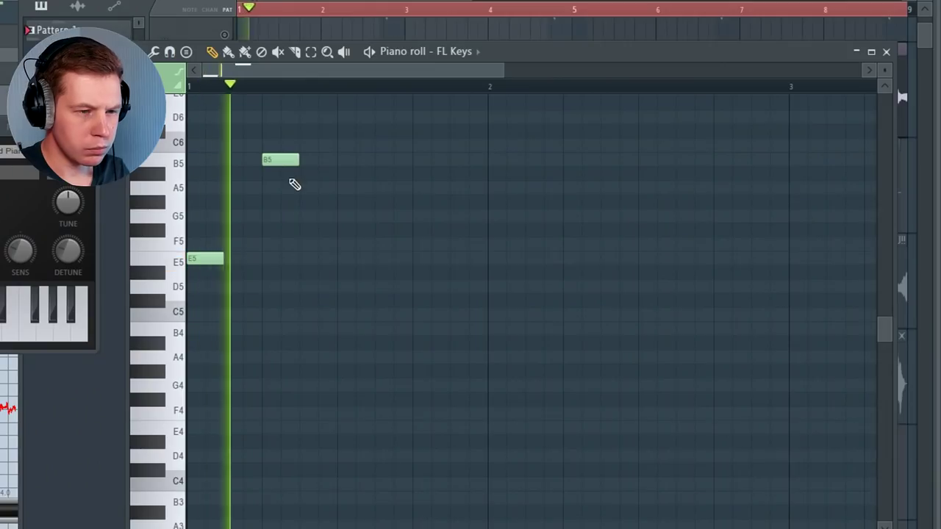
Write a four-bar FL Keys melody beginning E5, B5, F#5, G5, A5 in the piano roll and lengthen its notes until they meet
click(338, 201)
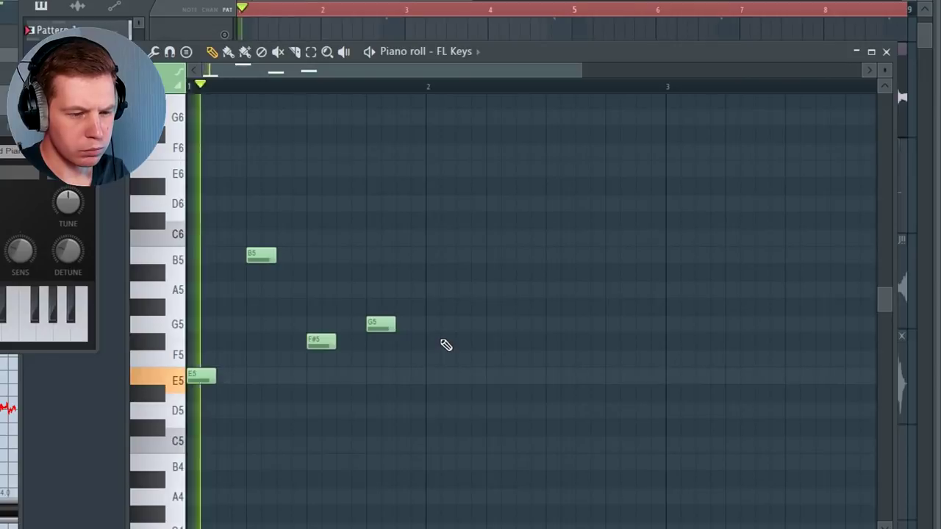
click(438, 290)
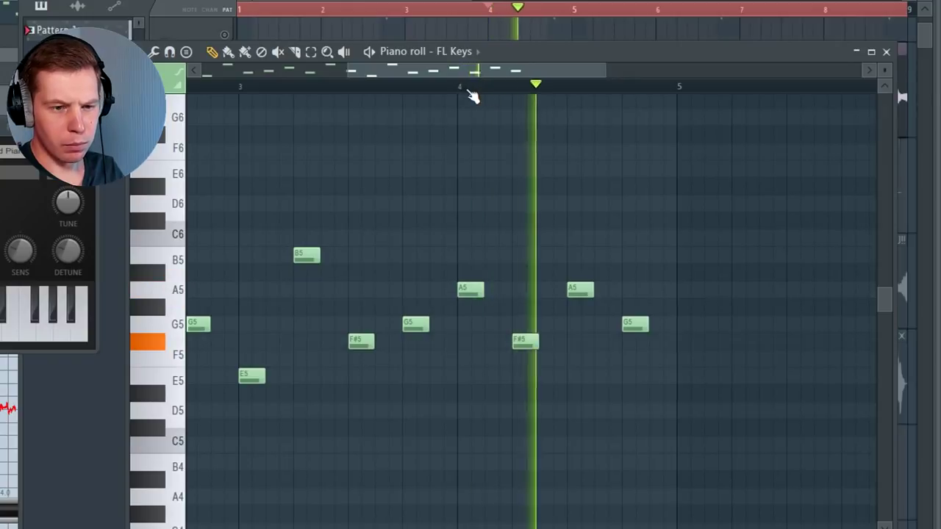
key(space)
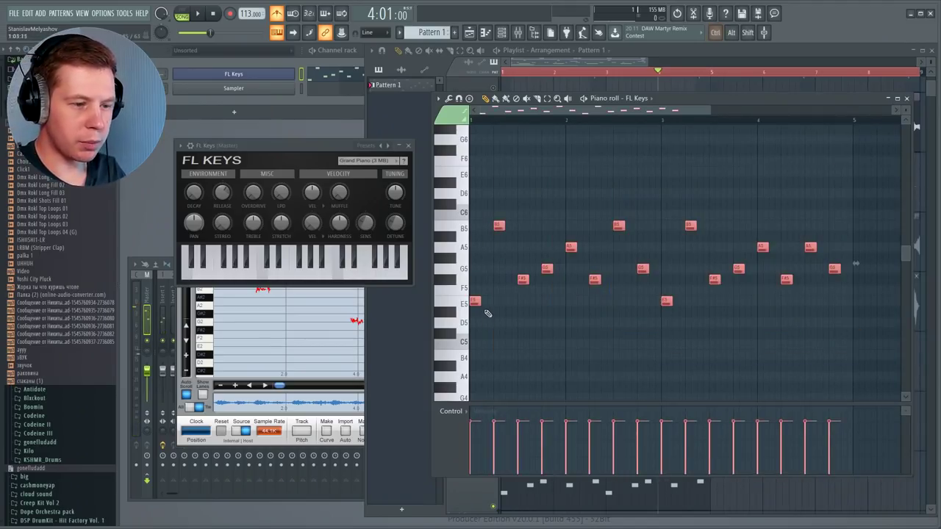
drag(852, 167, 869, 221)
click(908, 100)
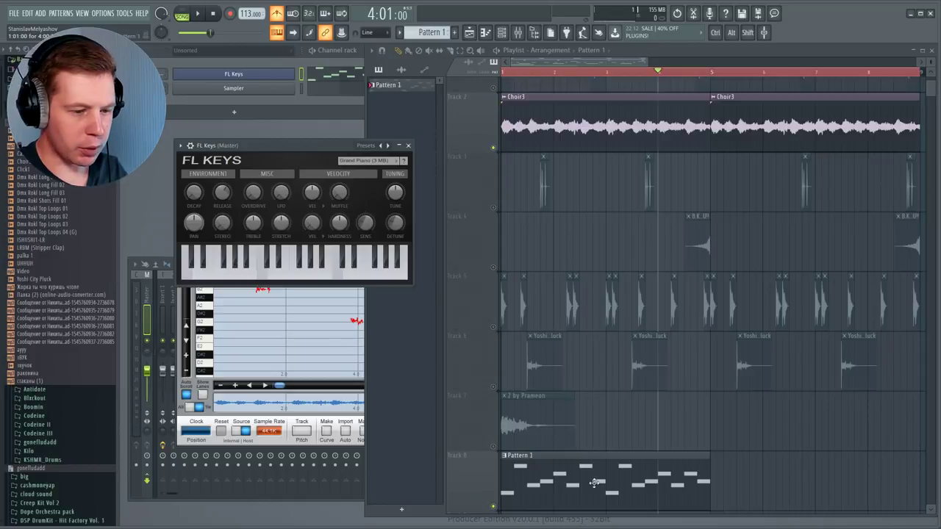
Delete the Pattern 1 clip from Track 8, solo Track 7 and close the Auto-Tune Evo window
right_click(630, 487)
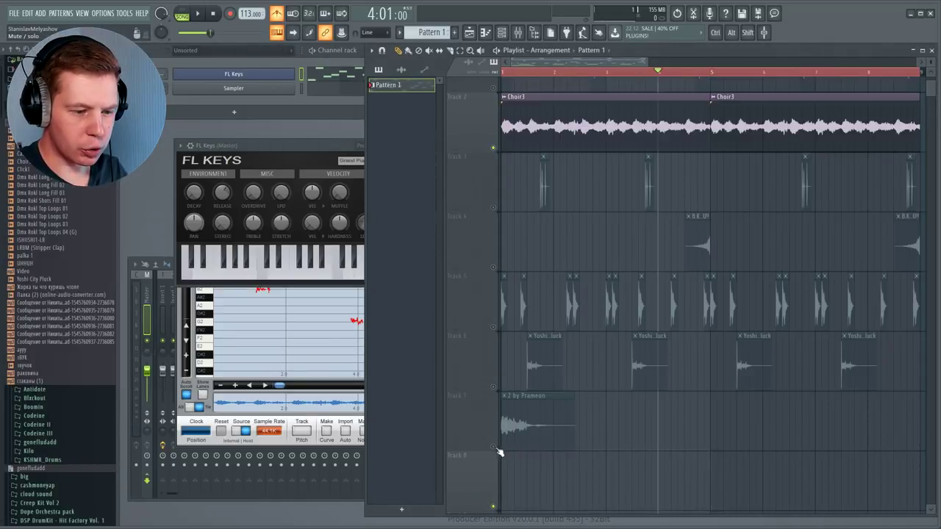
click(500, 427)
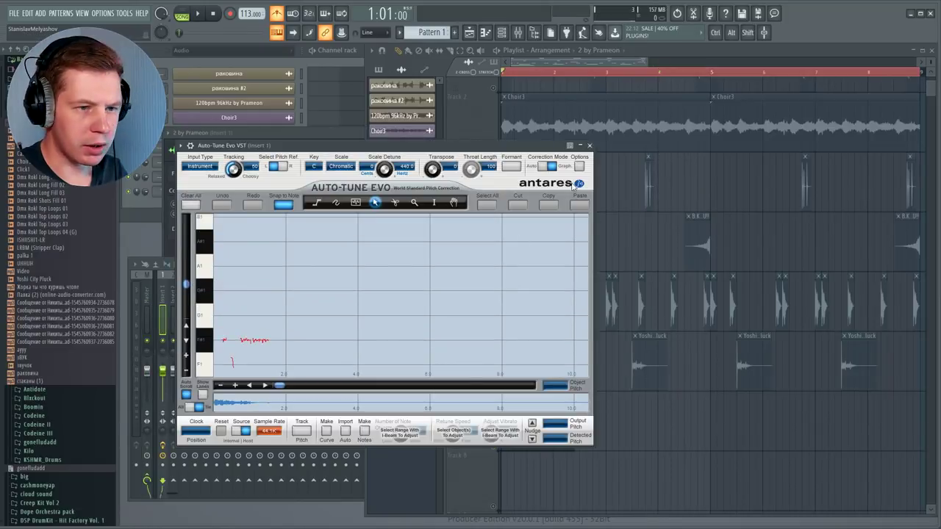
click(586, 146)
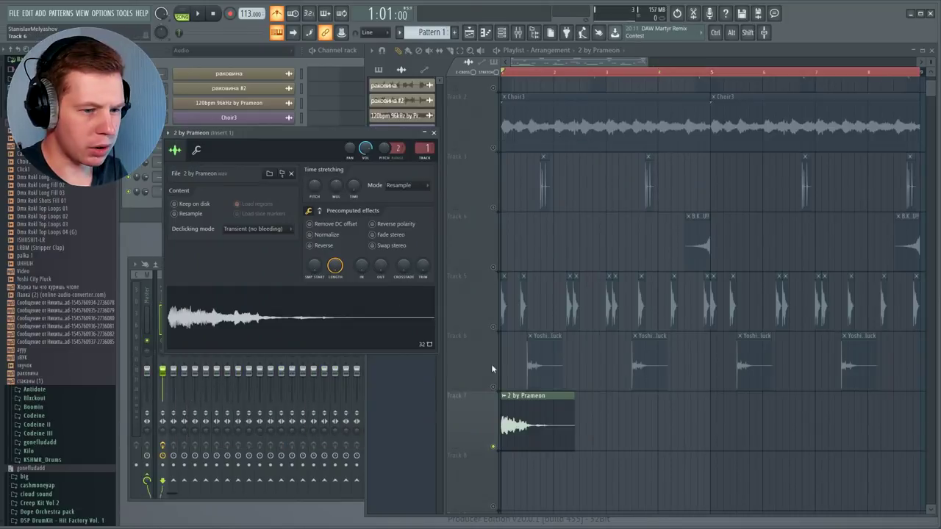
Check the root note settings of the 2 by Prameon channel and audition the sample
click(196, 150)
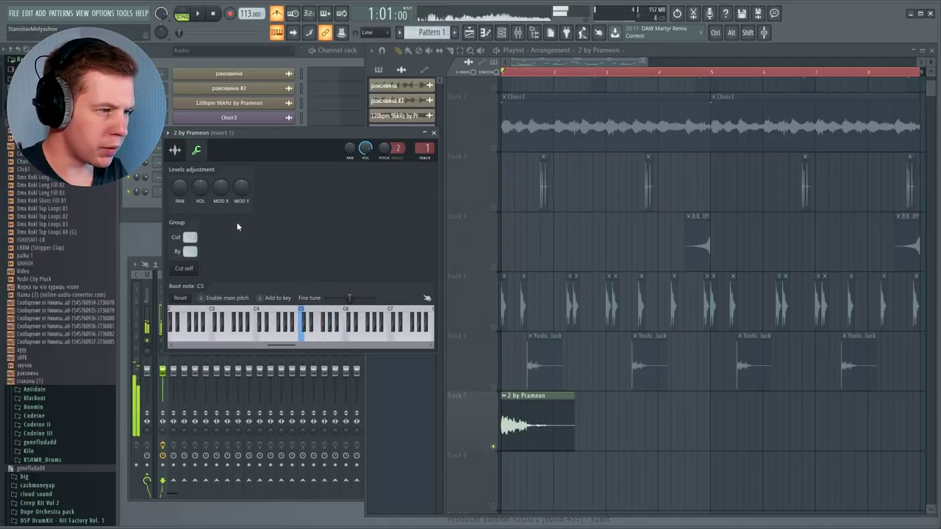
click(175, 150)
key(space)
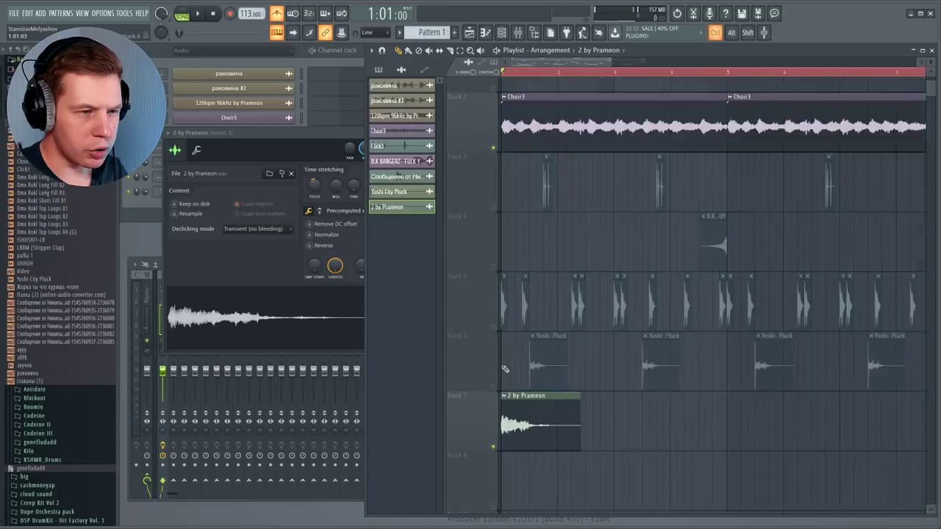
Stretch the 2 by Prameon clip on Track 7 to about one and a half bars and play it back
scroll(623, 412, up, 4)
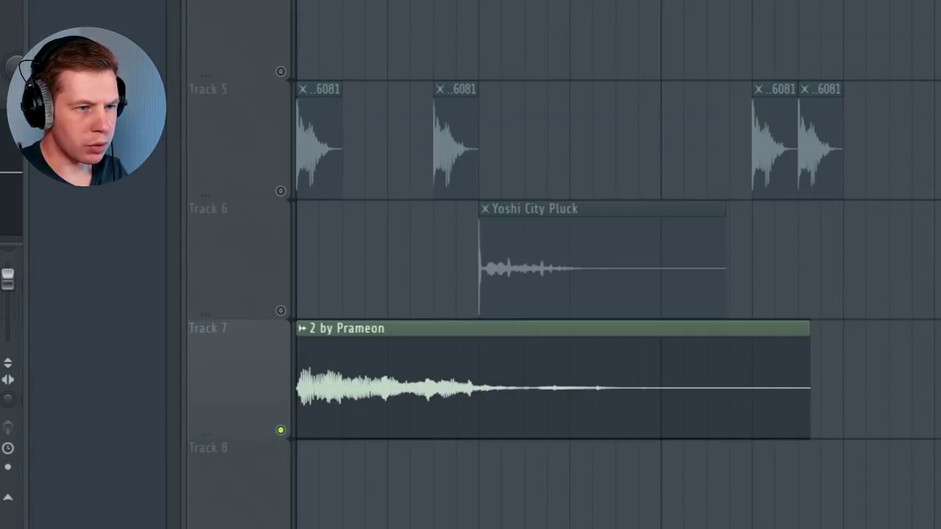
drag(810, 385, 843, 395)
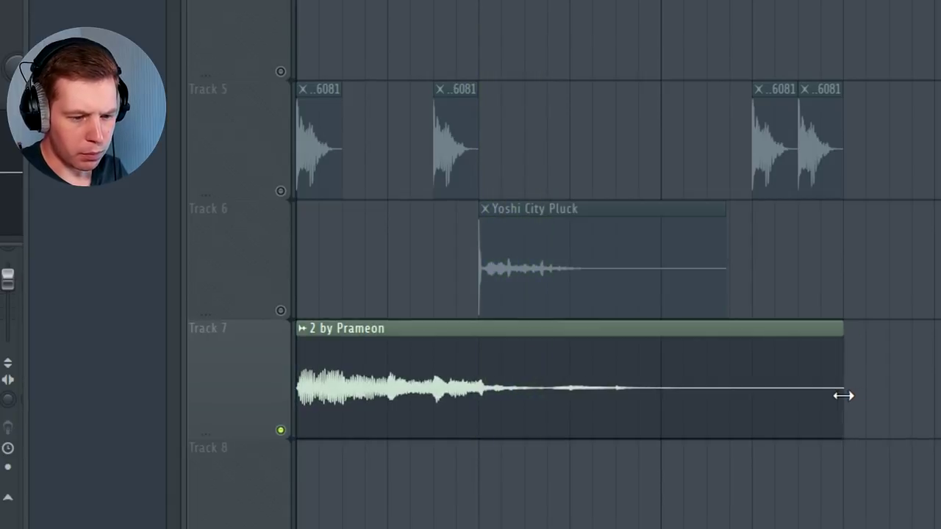
key(space)
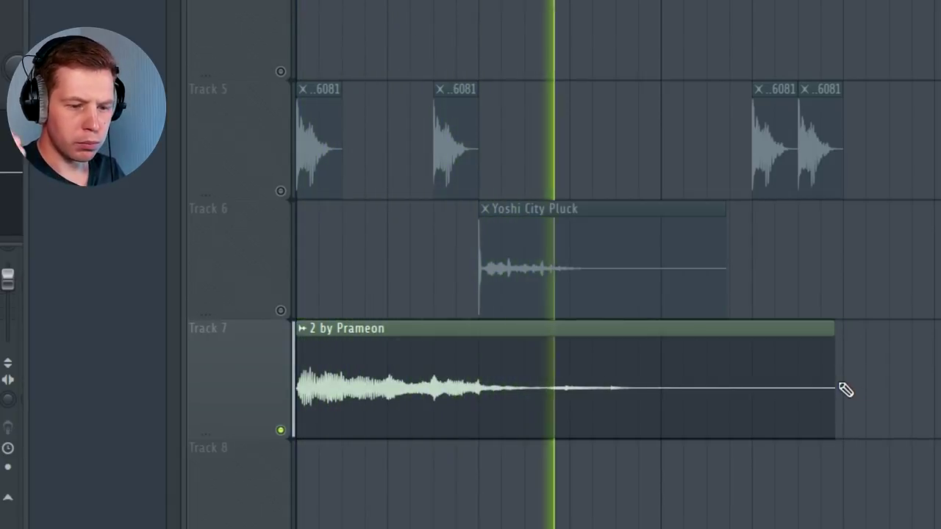
scroll(835, 378, down, 8)
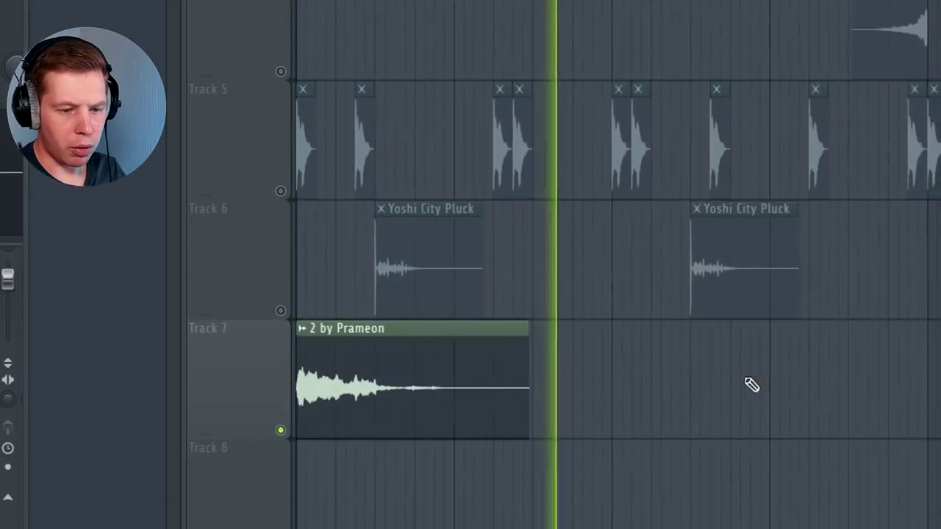
key(space)
key(space)
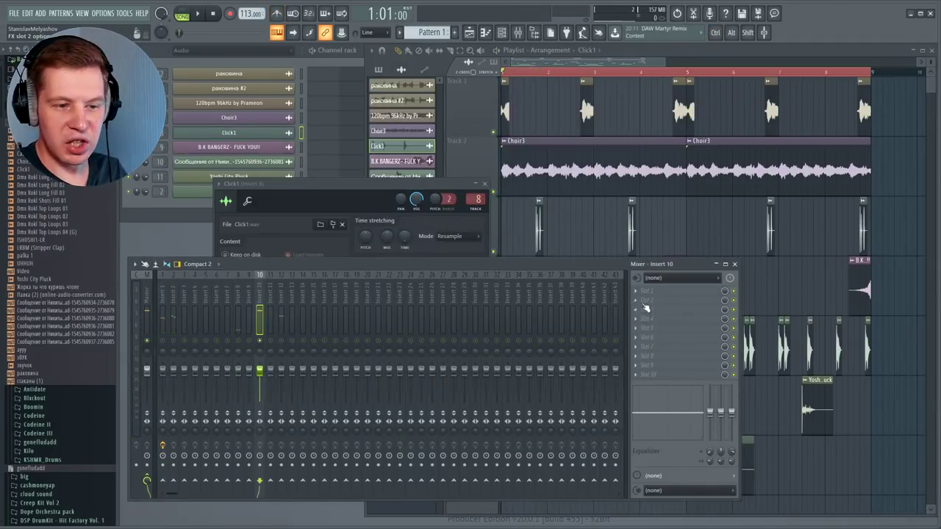
Load FabFilter Saturn on mixer Insert 10, split it into two bands and raise band 1's drive to about 72%
click(645, 309)
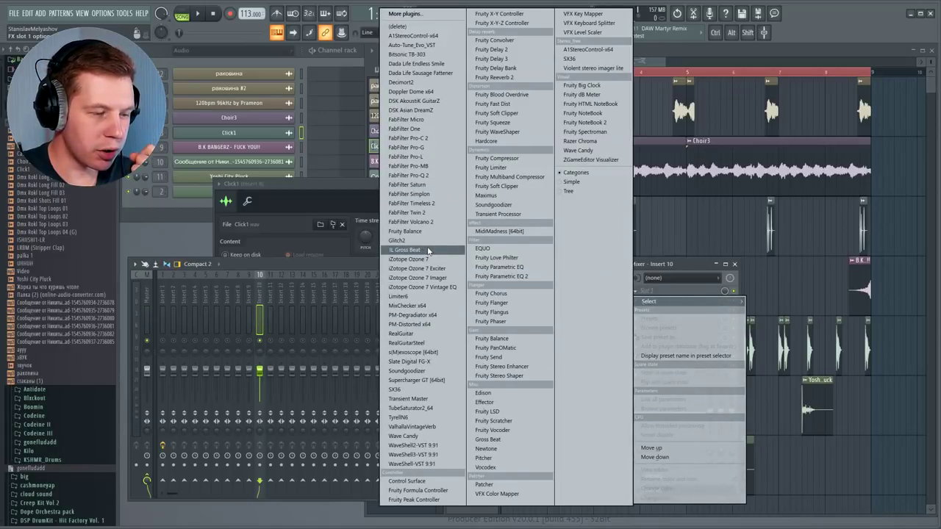
click(407, 185)
drag(336, 207, 326, 207)
drag(347, 282, 384, 212)
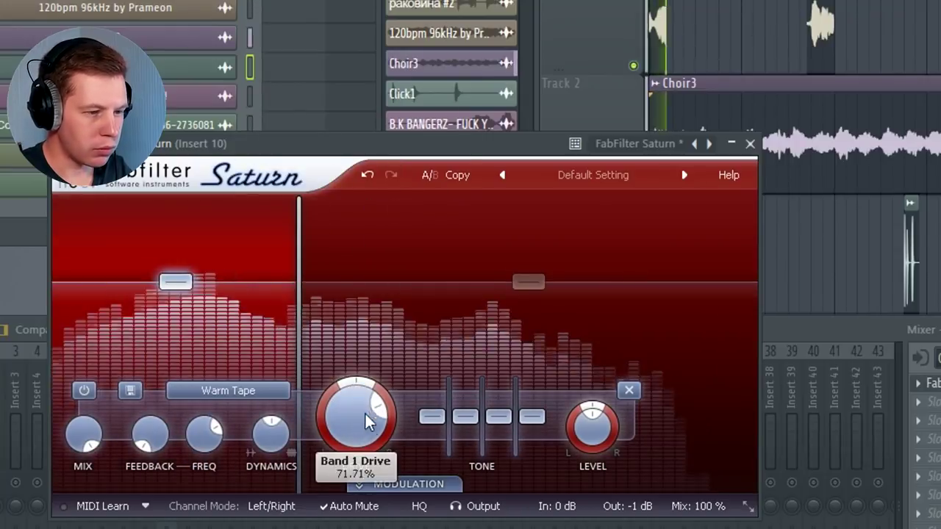
Raise the level of Saturn's low band slightly and shift the band crossover to a lower frequency
drag(175, 282, 176, 257)
drag(299, 290, 237, 292)
drag(142, 257, 151, 272)
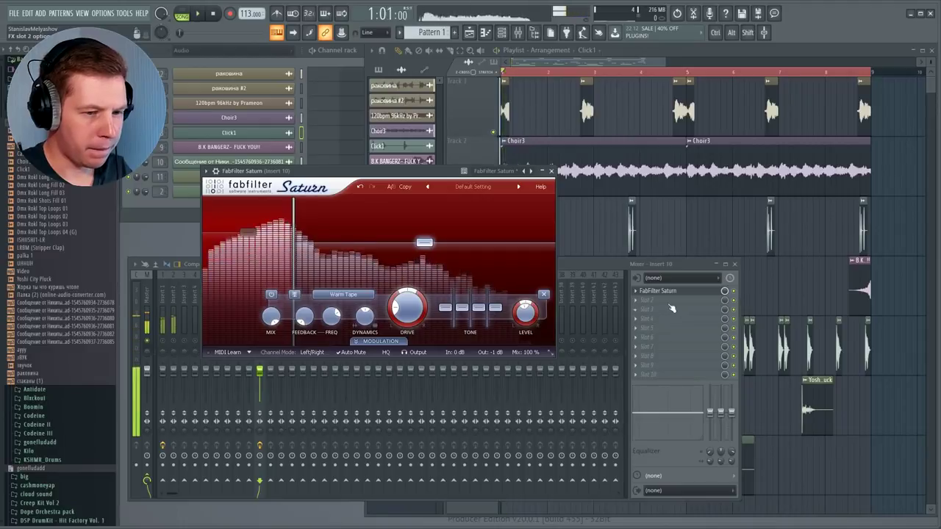
Load FabFilter Pro-Q 2 after Saturn on mixer Insert 10
click(647, 294)
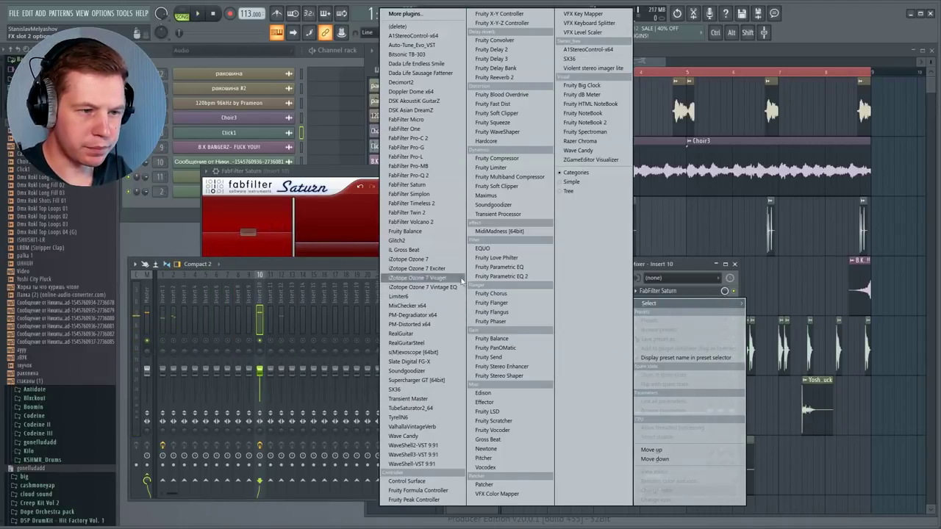
click(424, 176)
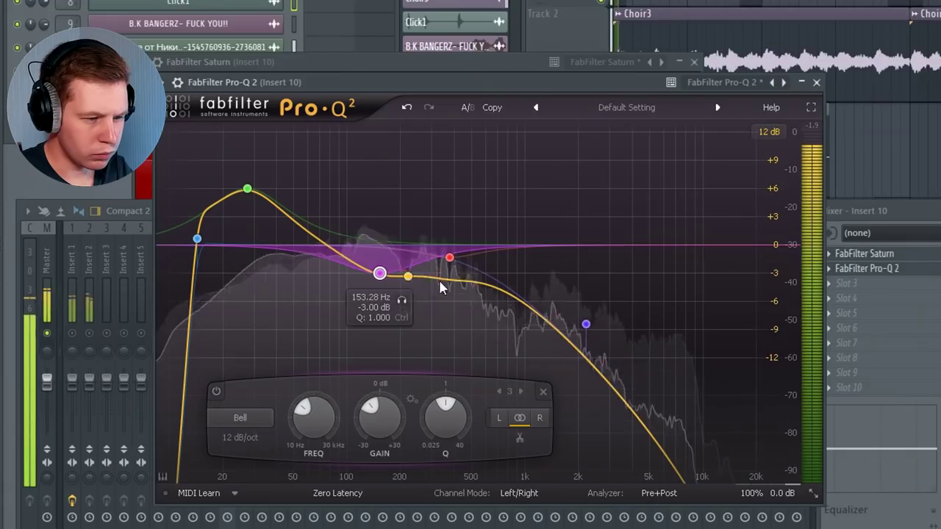
Complete Insert 10's effect chain in the order FabFilter Pro-Q 2, Saturn, Pro-G and Transient Master, and stop playback
click(871, 268)
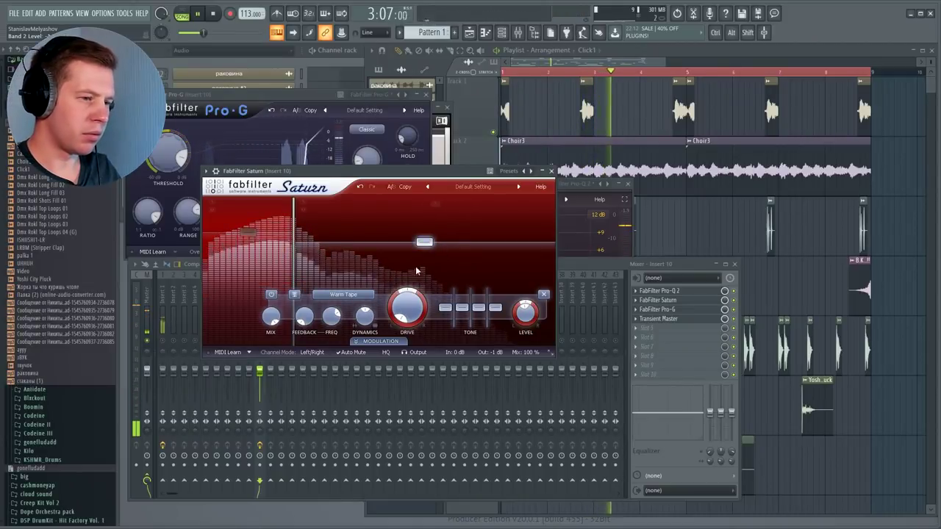
click(421, 341)
key(space)
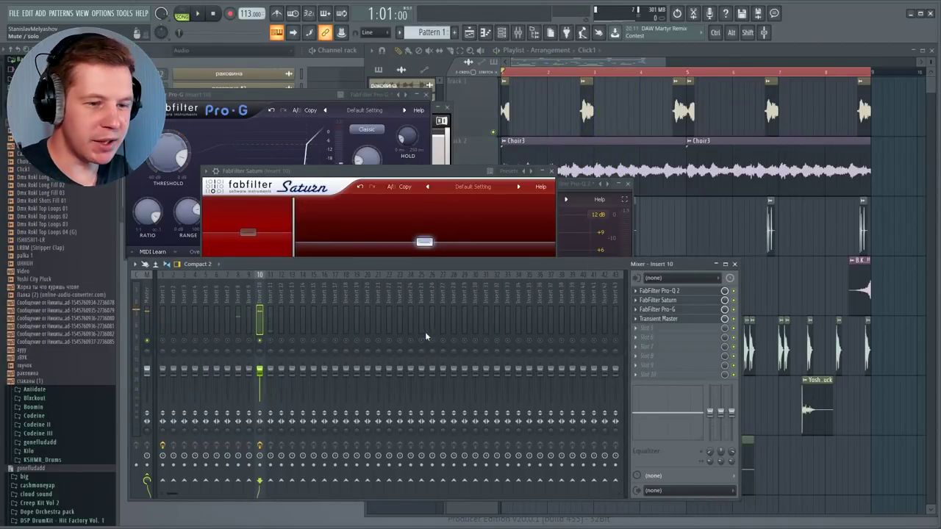
Place the Video recording on playlist Track 8, starting at bar 1
key(F5)
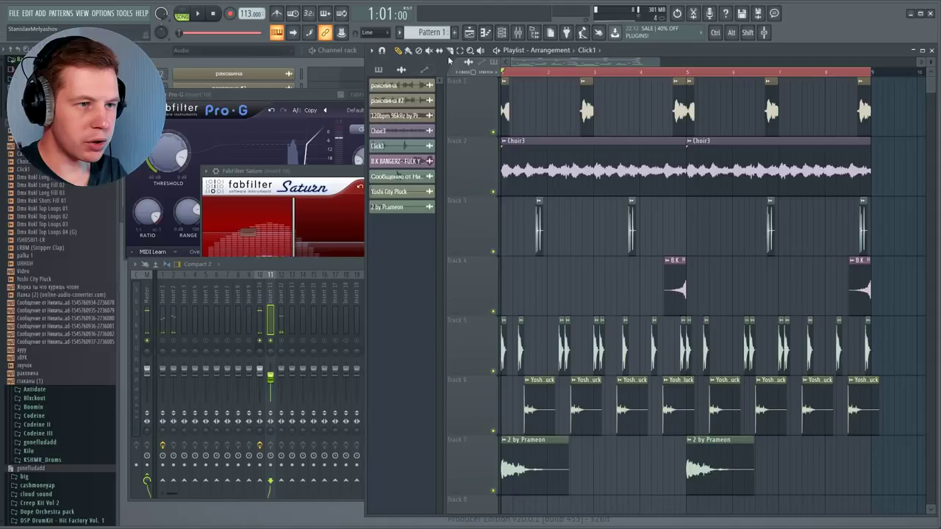
click(518, 33)
click(238, 338)
key(F5)
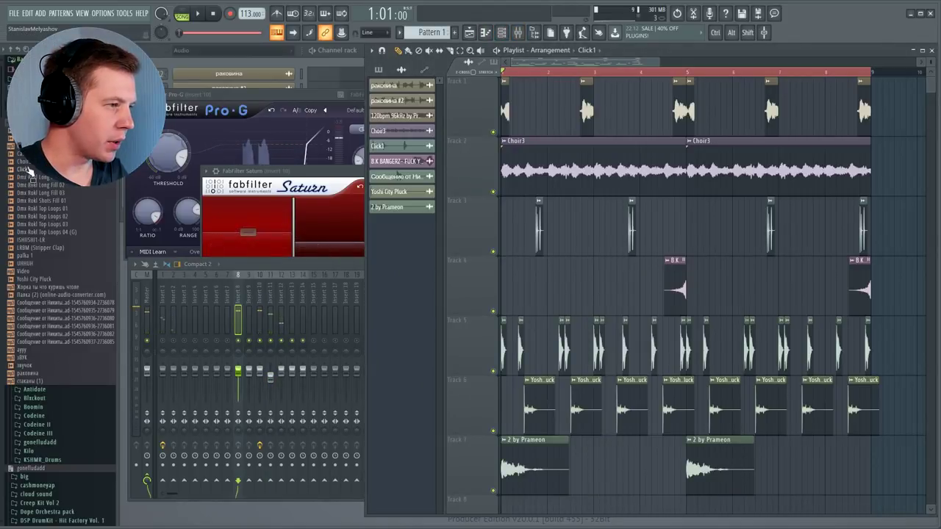
drag(604, 499, 519, 327)
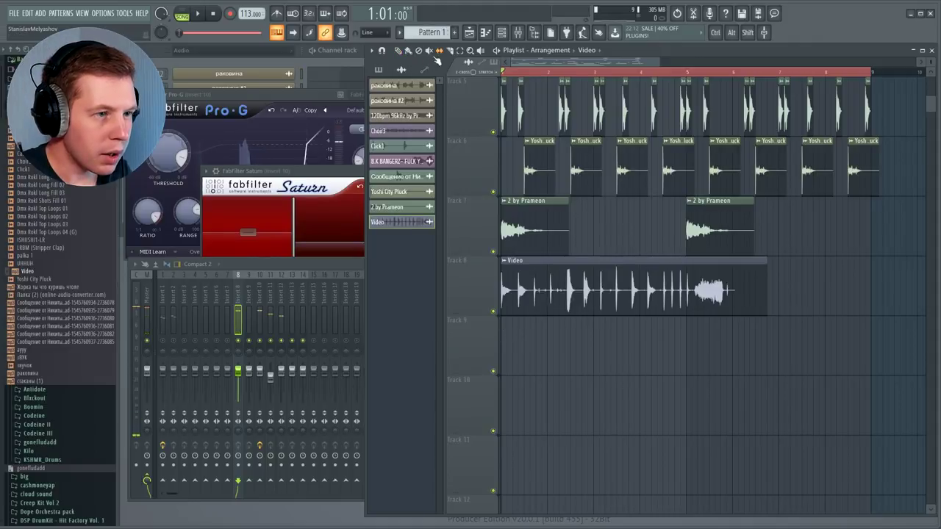
Slice the Video clip on Track 8 into separate clips just before each hit
scroll(457, 55, up, 4)
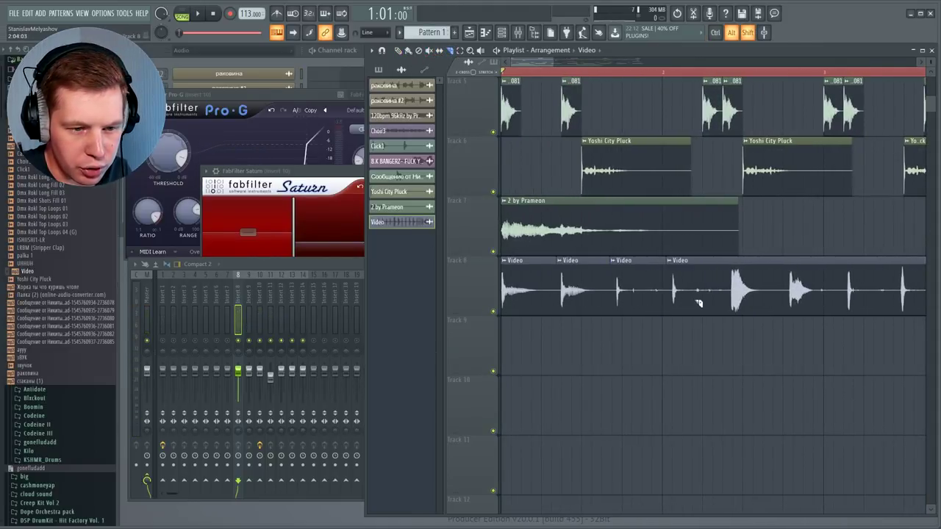
scroll(870, 338, up, 3)
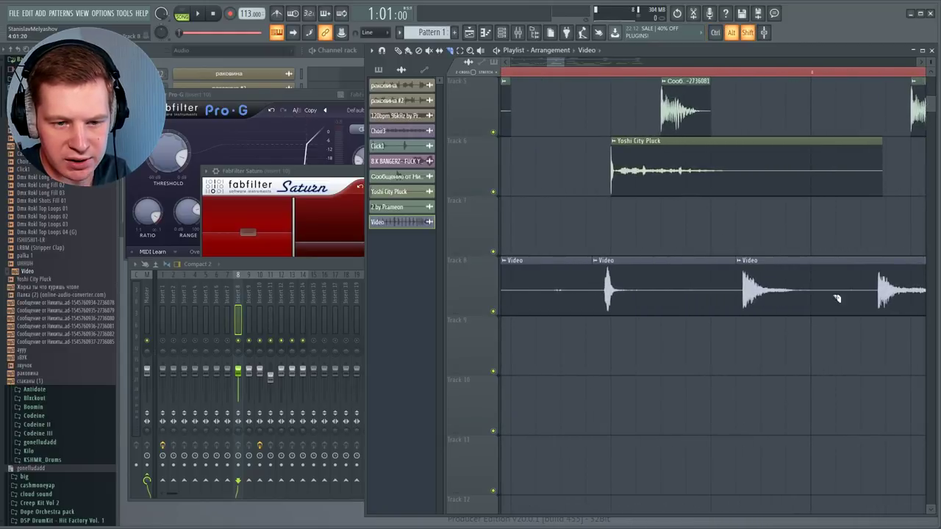
scroll(878, 296, down, 4)
scroll(861, 350, up, 3)
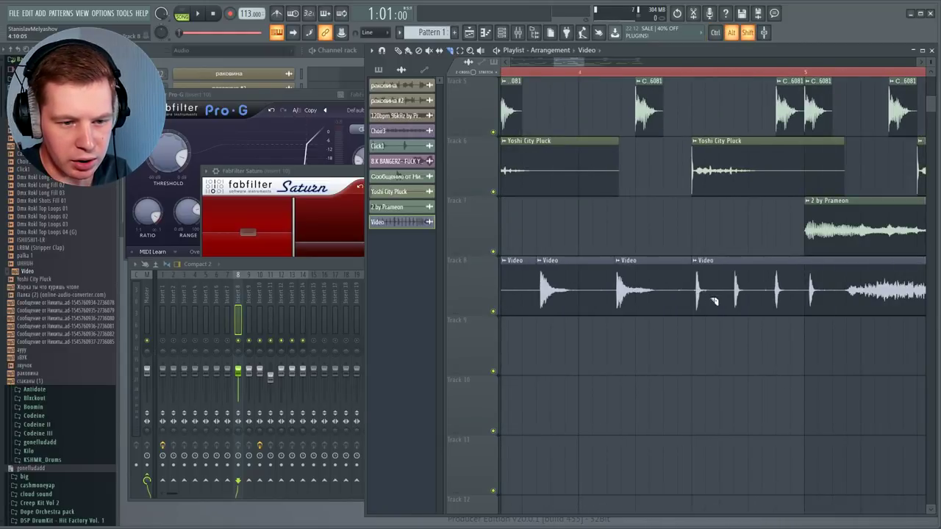
scroll(843, 291, down, 5)
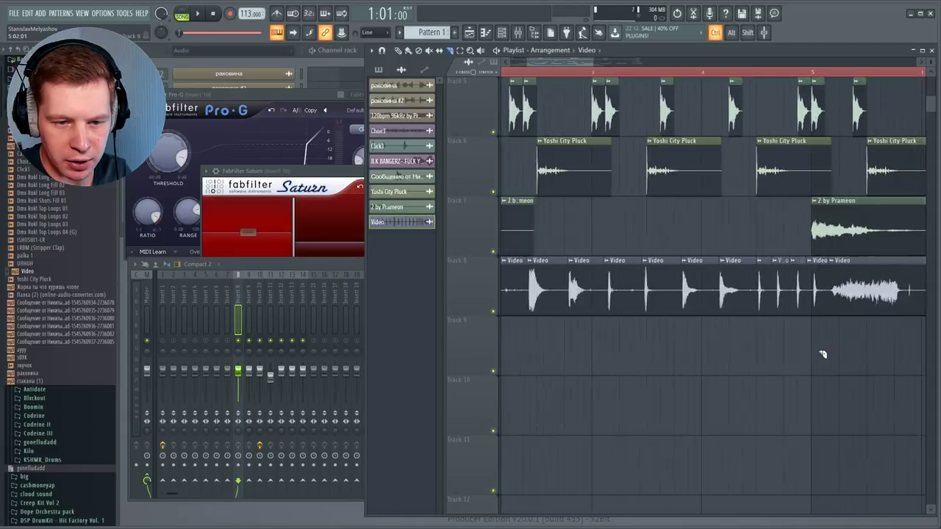
scroll(506, 280, down, 4)
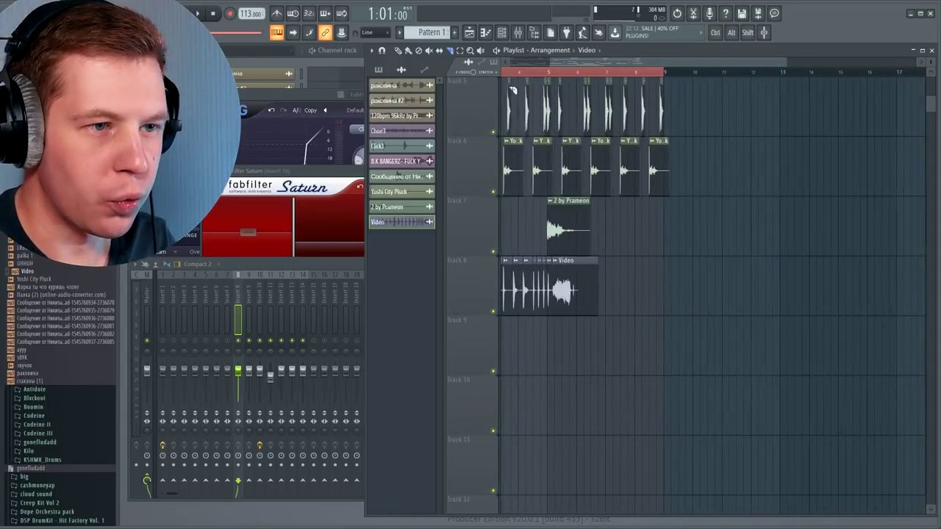
Move the Yoshi City Pluck and 2 by Prameon clips down three tracks to Tracks 9 and 10
scroll(470, 316, up, 2)
key(shift+Down)
key(shift+Down)
key(shift+Down)
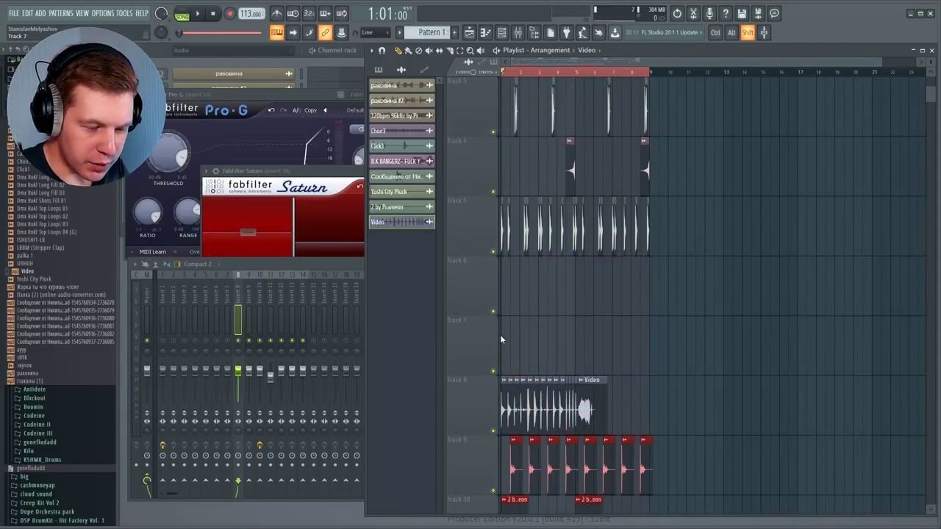
click(532, 330)
Move the first two Video slices to Track 6 in line with the Track 5 hits, routing a unique first slice to Insert 10
scroll(536, 325, up, 6)
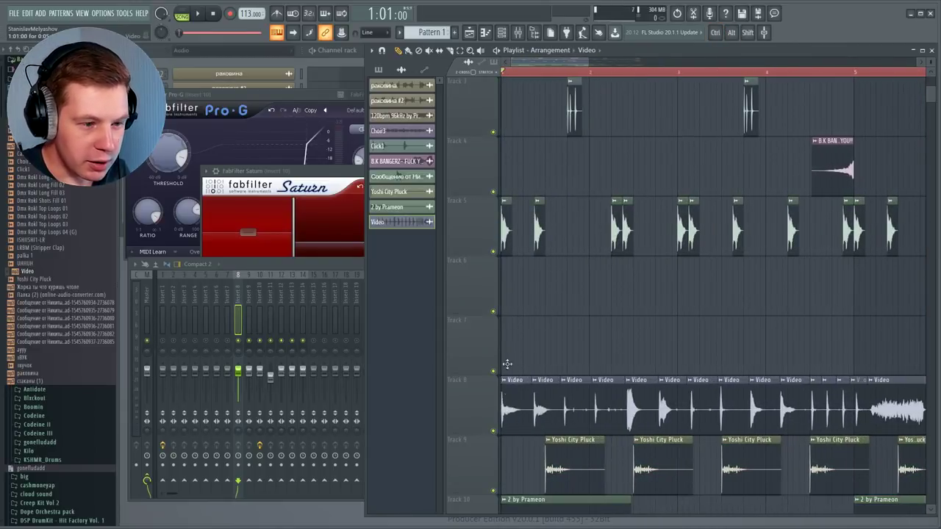
scroll(507, 364, up, 4)
scroll(497, 98, up, 3)
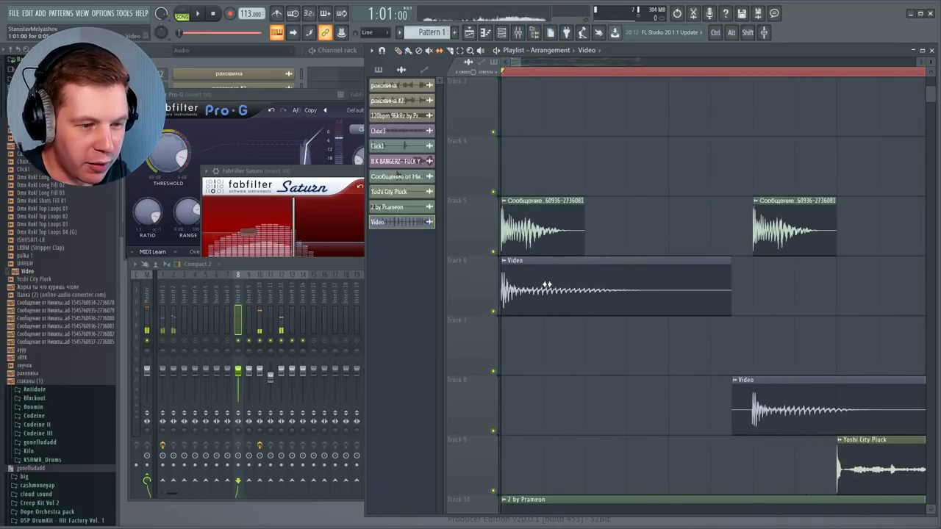
key(space)
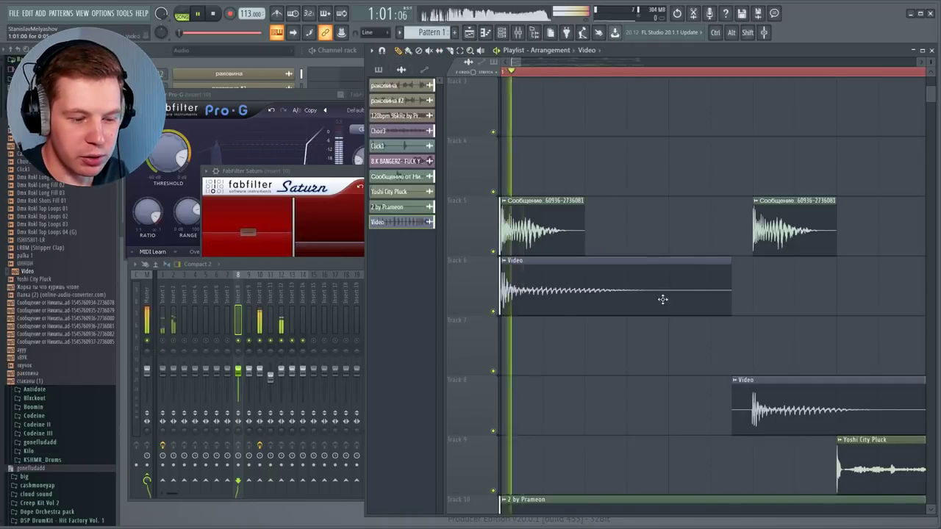
scroll(613, 353, down, 3)
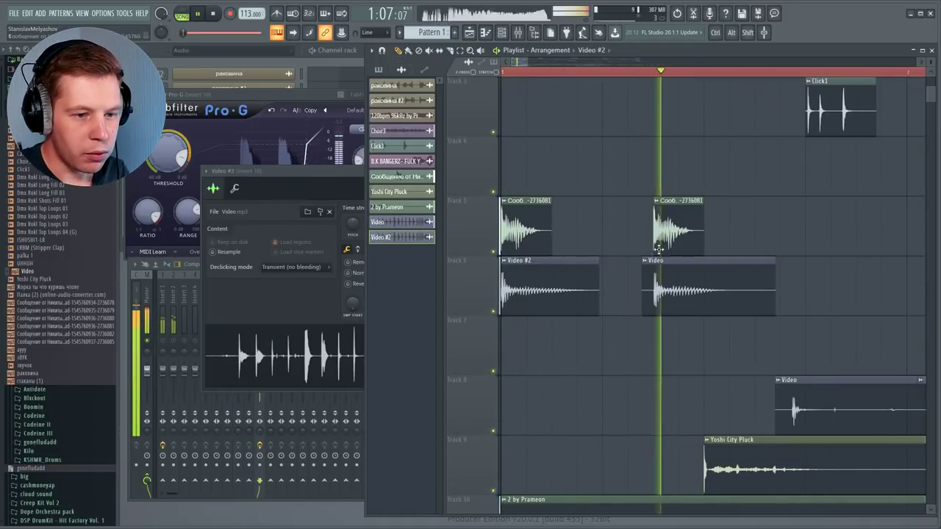
key(space)
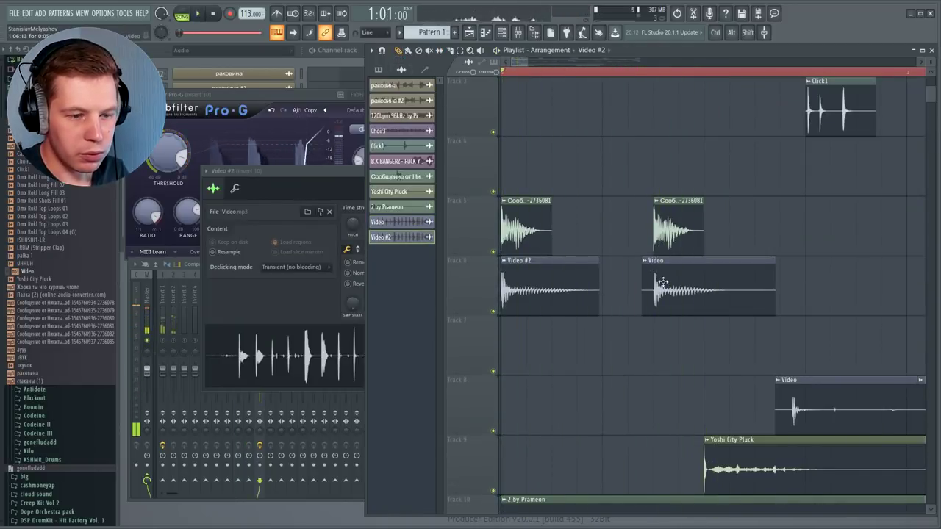
Place three short Video slices late in bar 2 on Track 6 and other hits on Track 7, including four around the start of bar 5
scroll(661, 264, up, 2)
click(672, 289)
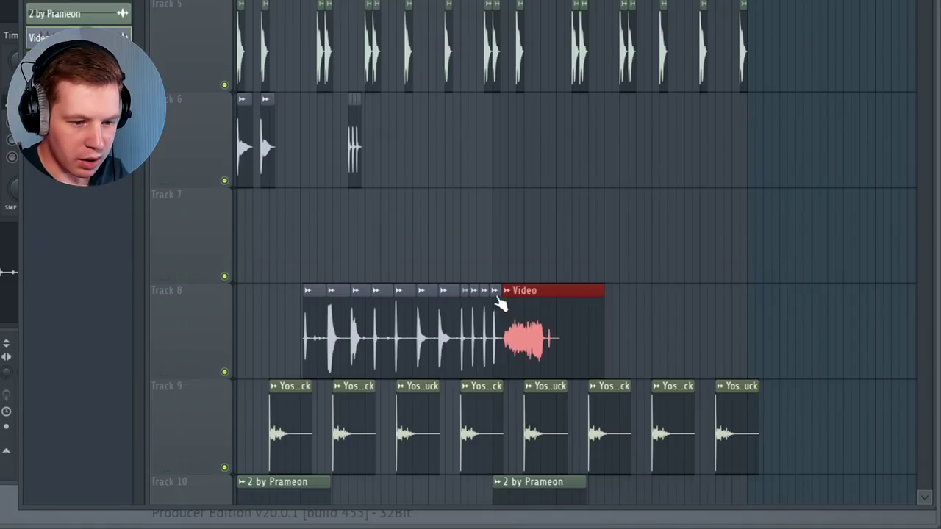
scroll(504, 304, up, 3)
drag(577, 318, 674, 221)
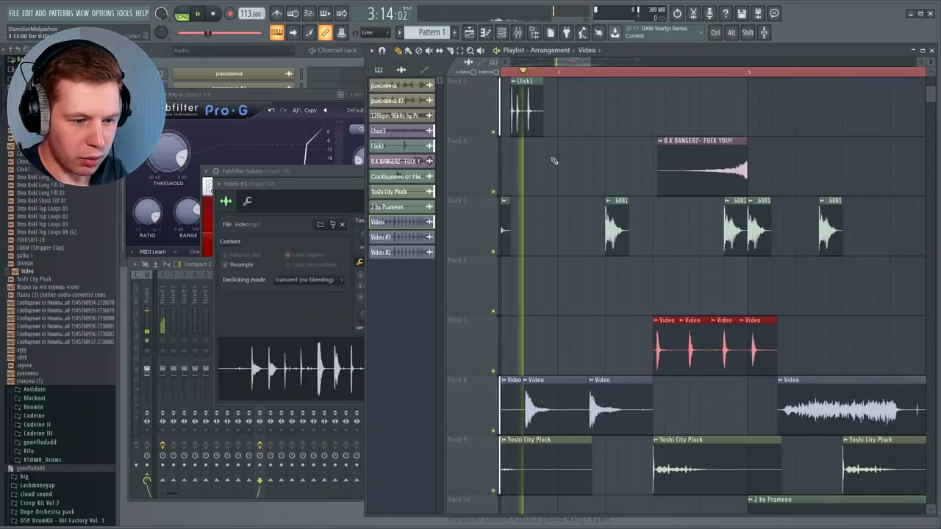
key(space)
scroll(771, 363, up, 3)
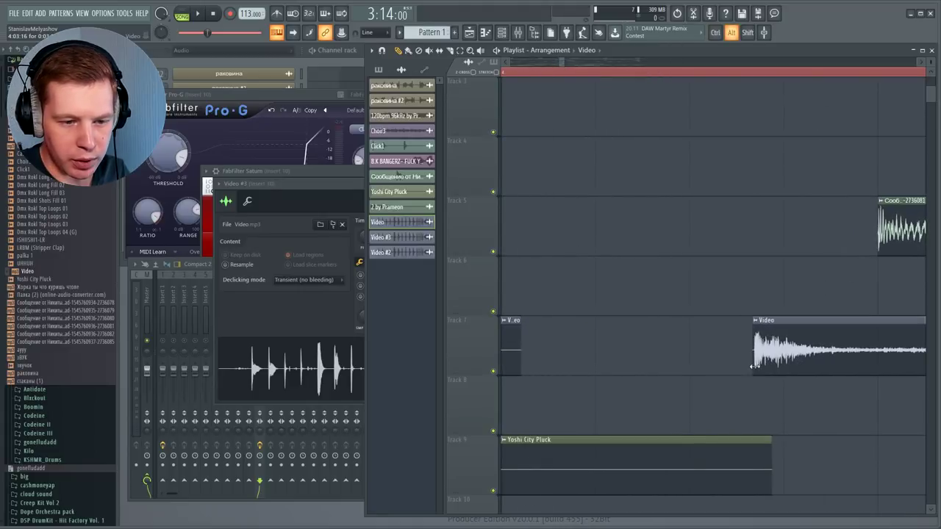
scroll(752, 365, down, 8)
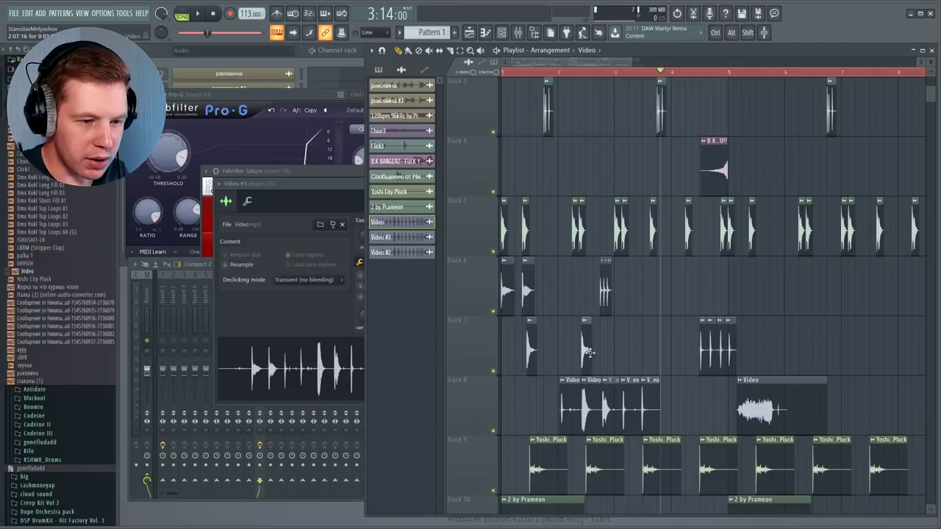
Copy Video slices along Track 6 to match the Track 5 hits and add slices on Track 7 in line with the plucks, with Track 8 muted
scroll(579, 354, up, 4)
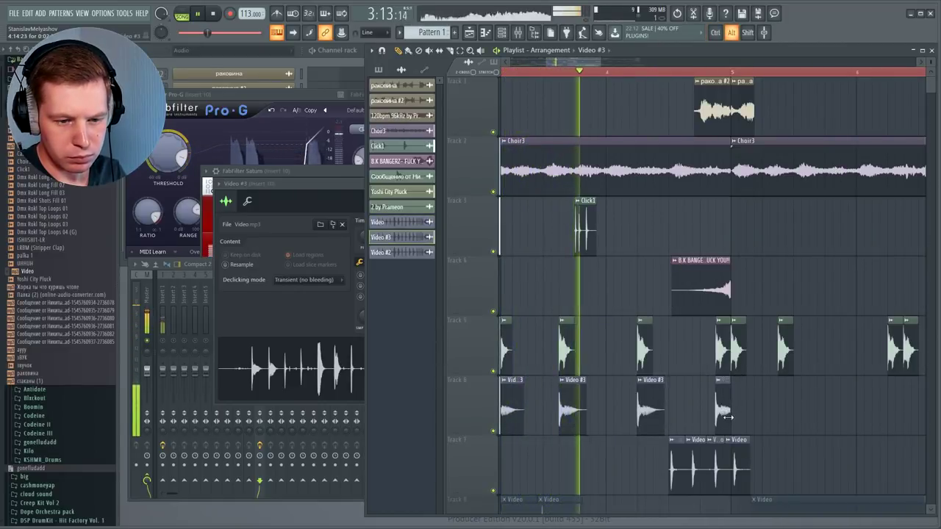
scroll(735, 292, down, 3)
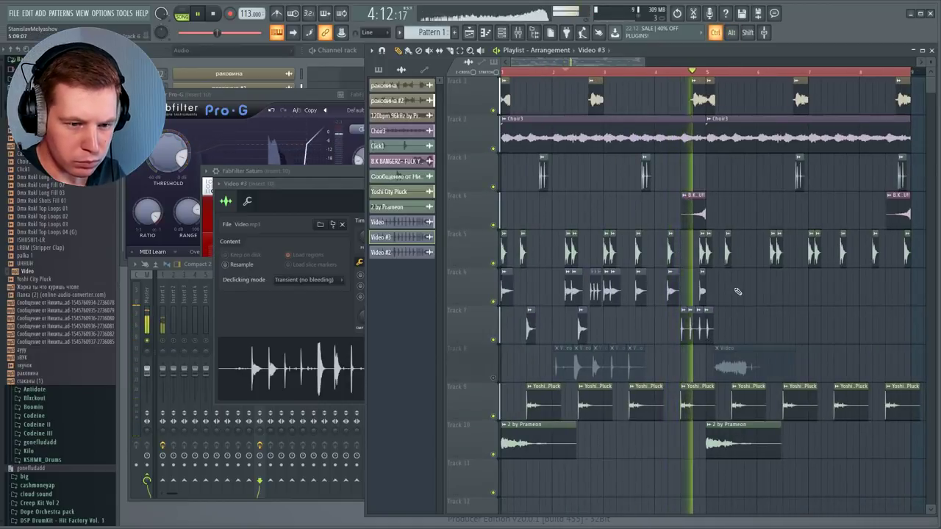
drag(735, 293, 501, 272)
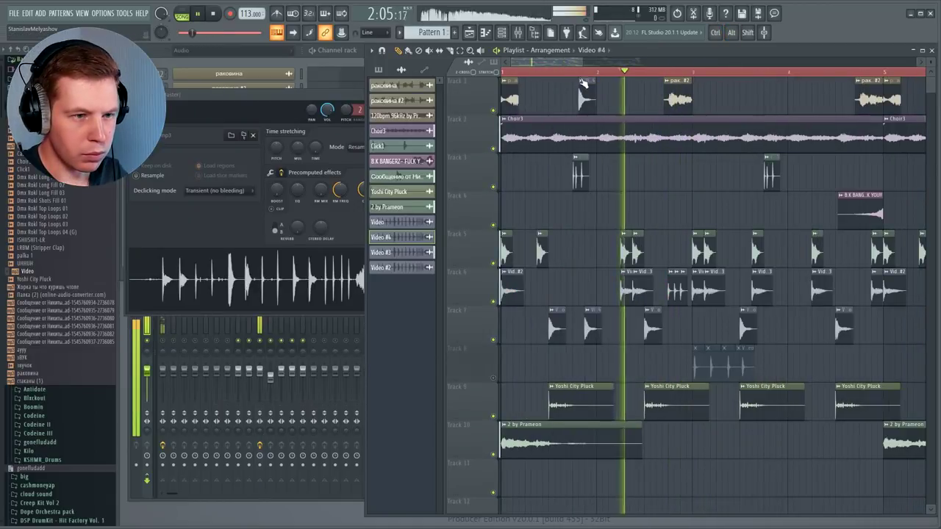
In the Video #4 sample's precomputed effects, offset the stereo delay slightly and raise the RM mix to about half
click(580, 81)
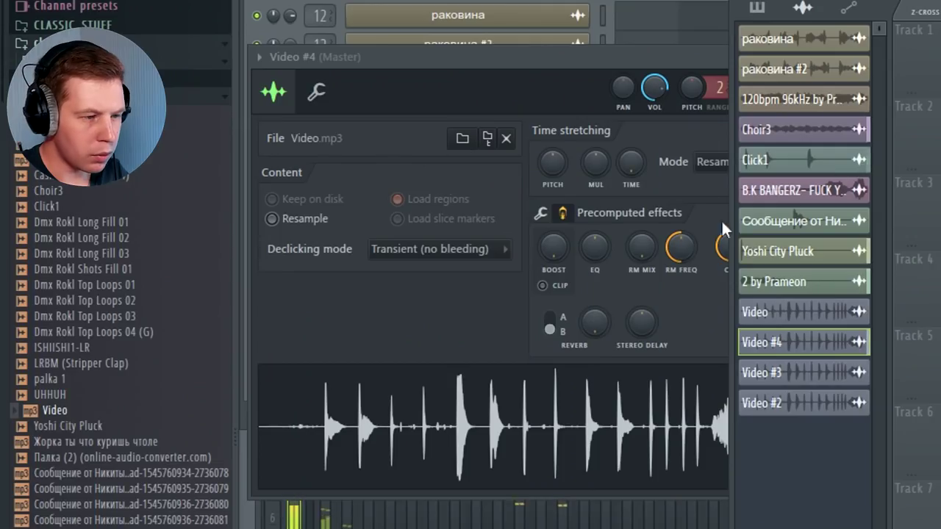
drag(636, 334, 647, 338)
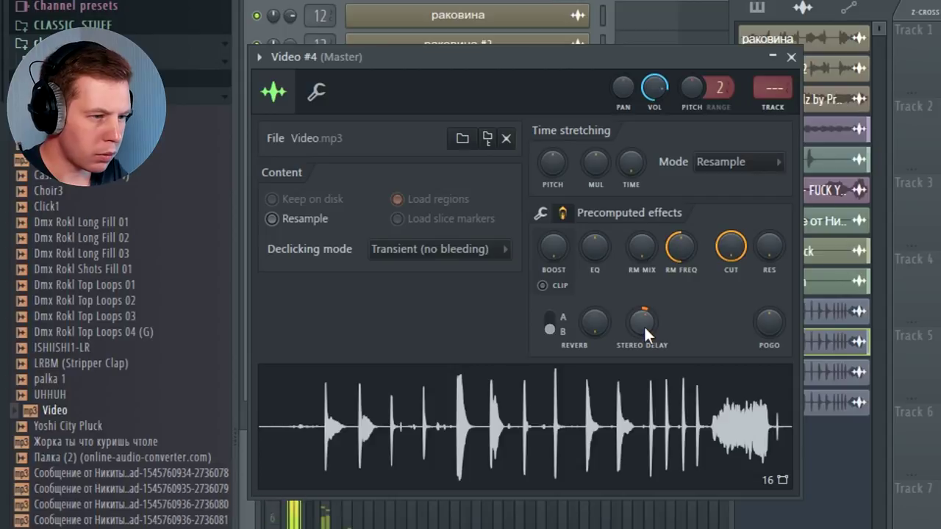
drag(641, 248, 642, 231)
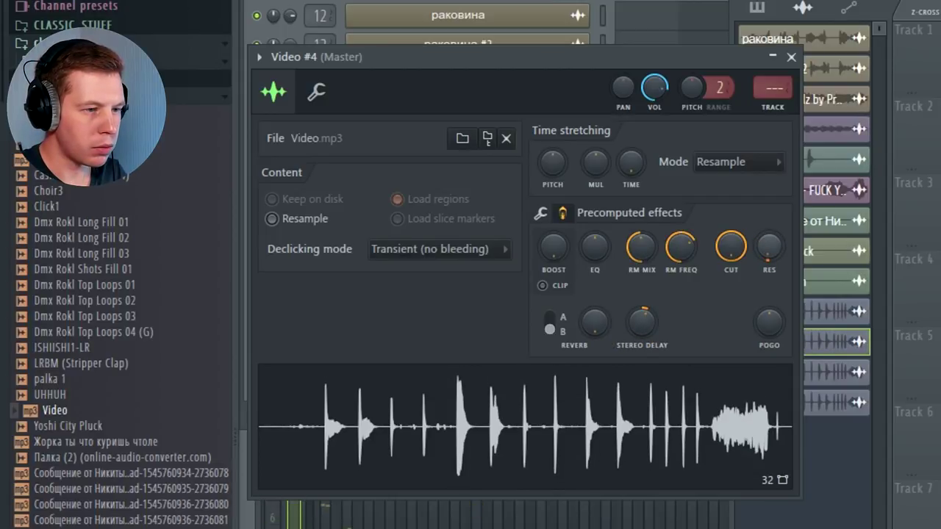
Repeat the short Video slices on Tracks 11 and 12 up to bar 5 and trim the tails of all of them
click(852, 359)
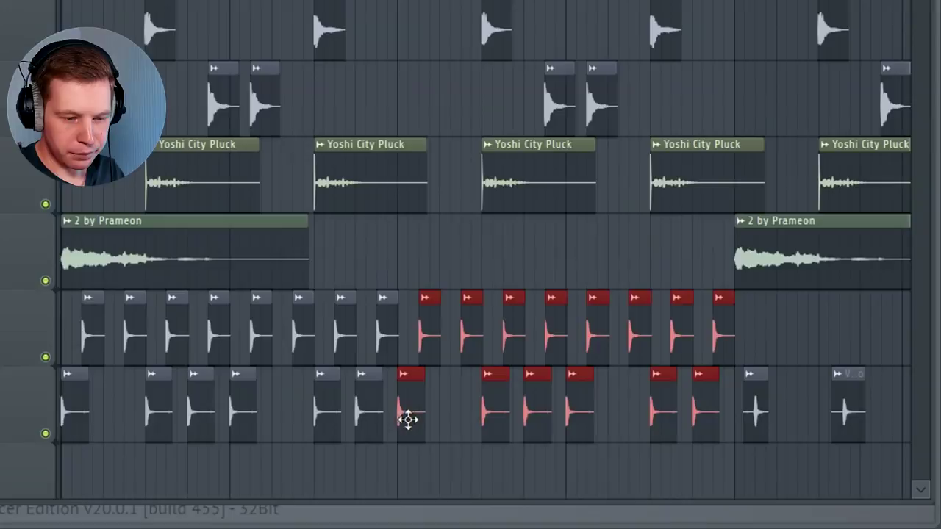
key(space)
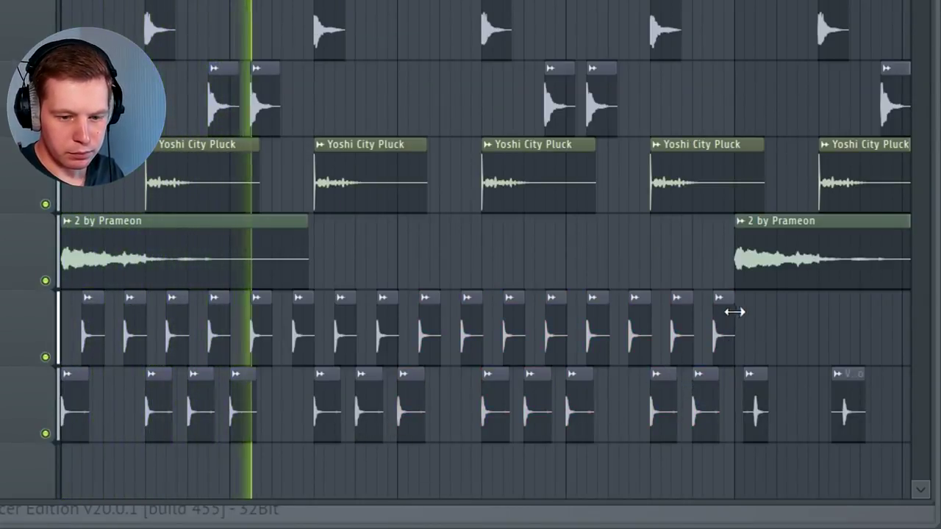
drag(735, 311, 4, 451)
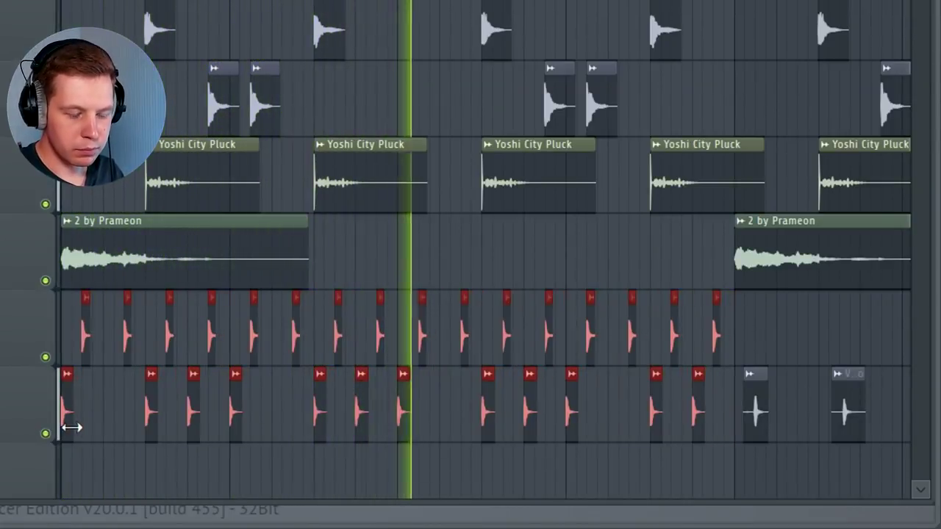
click(86, 491)
Fill Track 13 with Video slices one beat apart, extend the slices on Tracks 11 to 13 through bar 8 and play the beat
drag(505, 455, 609, 455)
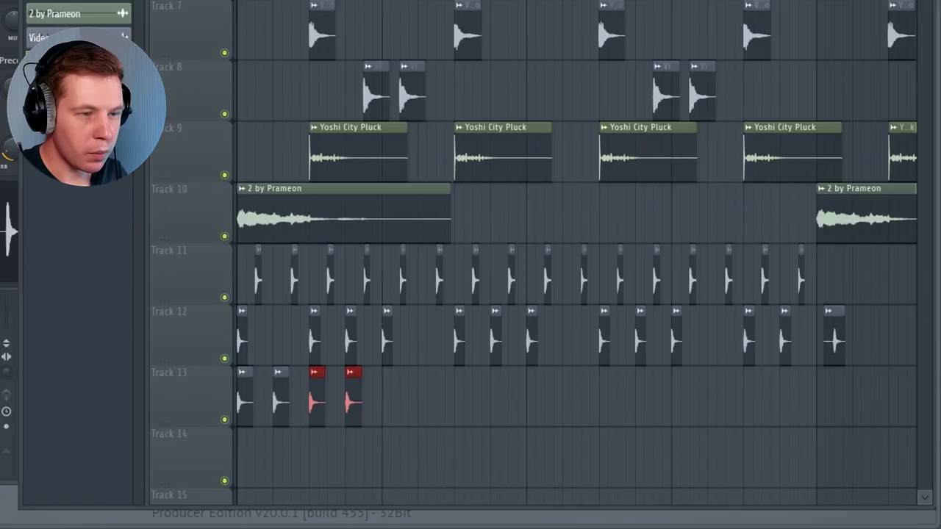
drag(412, 410, 390, 405)
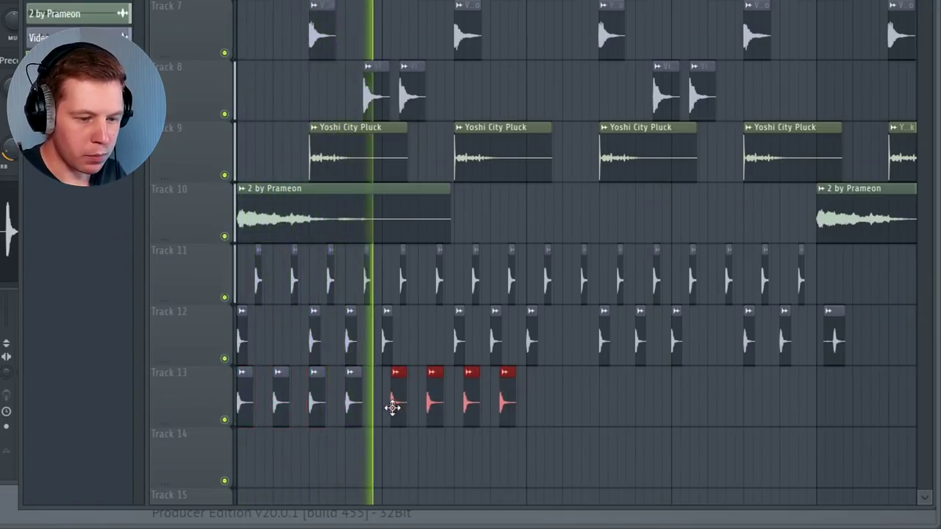
drag(563, 395, 539, 428)
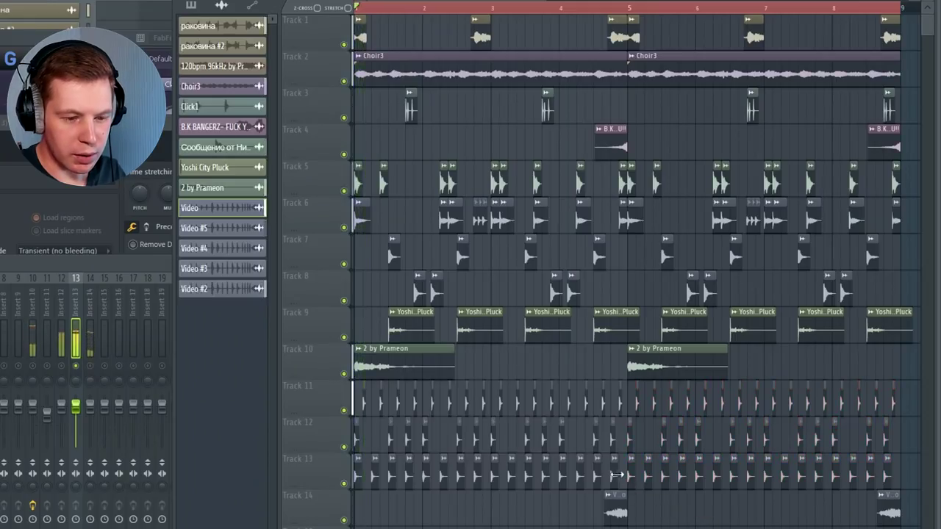
key(space)
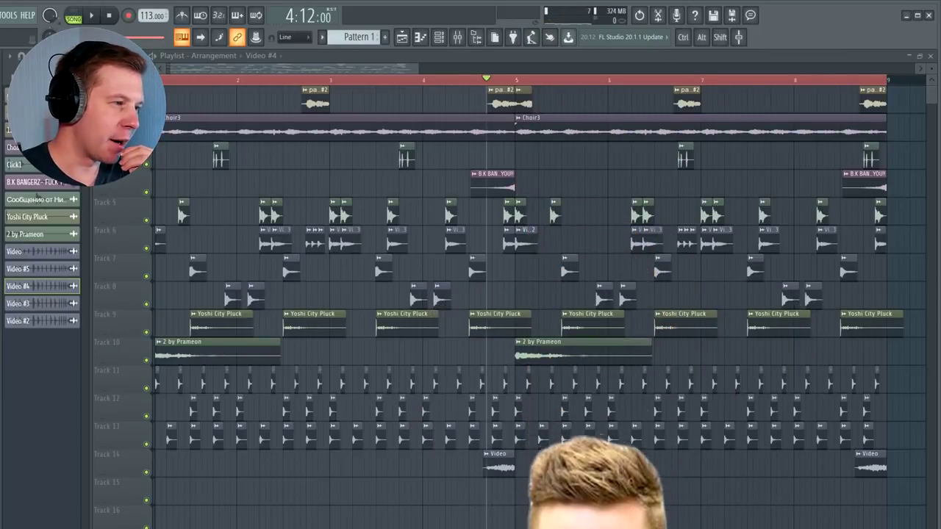
Set up Pattern 2 with the Blxckout - (808) 006 sample, place an E5 note at its start and play it
click(0, 377)
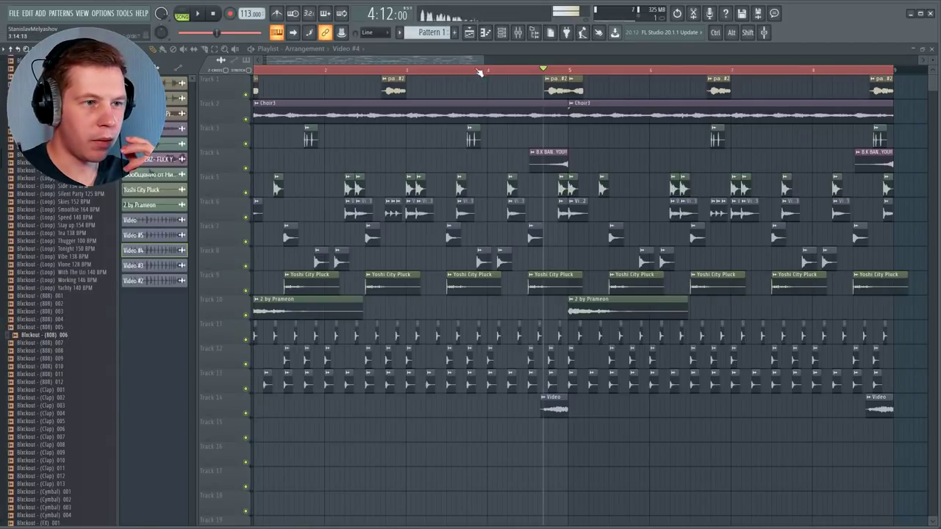
click(502, 33)
click(227, 49)
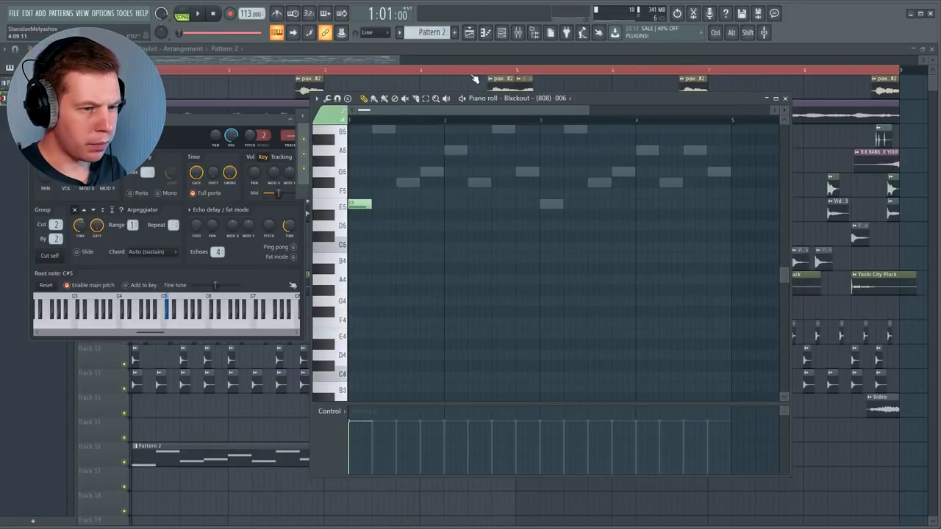
key(space)
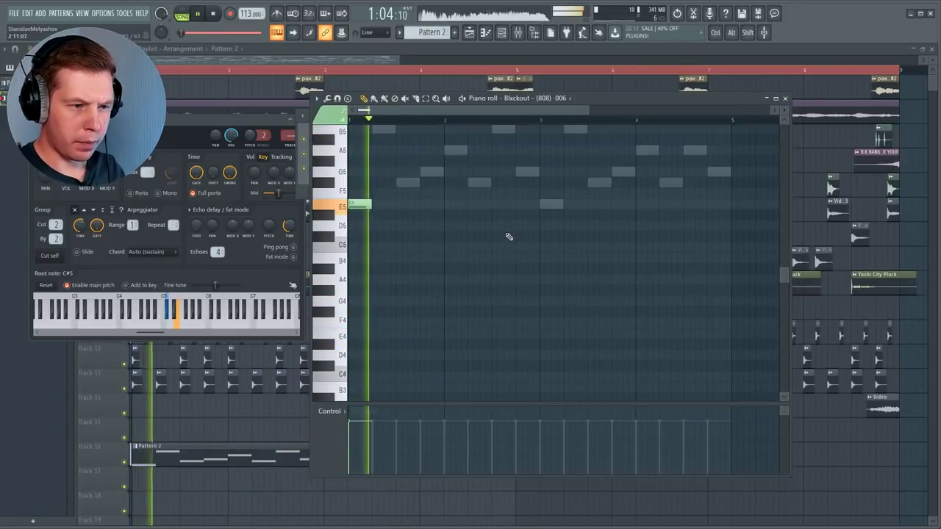
Add F#4, F#5 and F#6 notes, including slide notes, in bar 2 of the 808 line and play from there
click(472, 206)
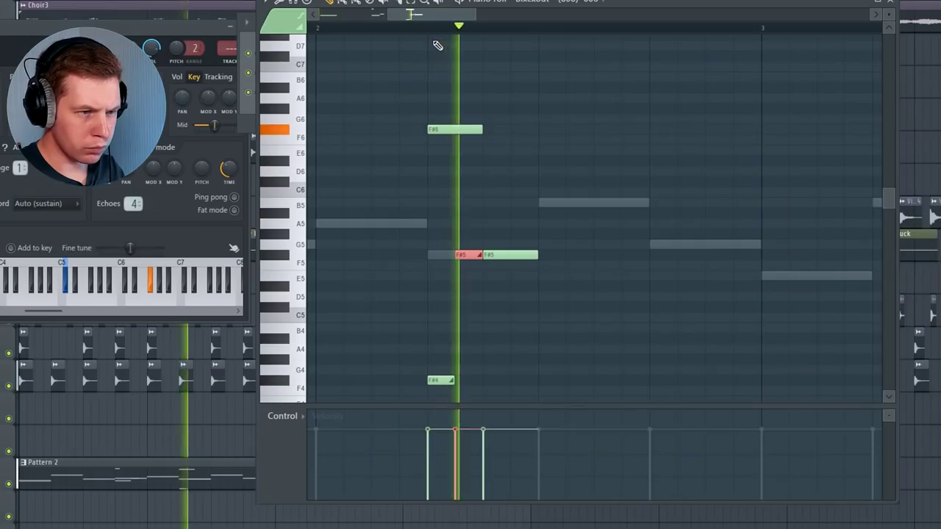
key(space)
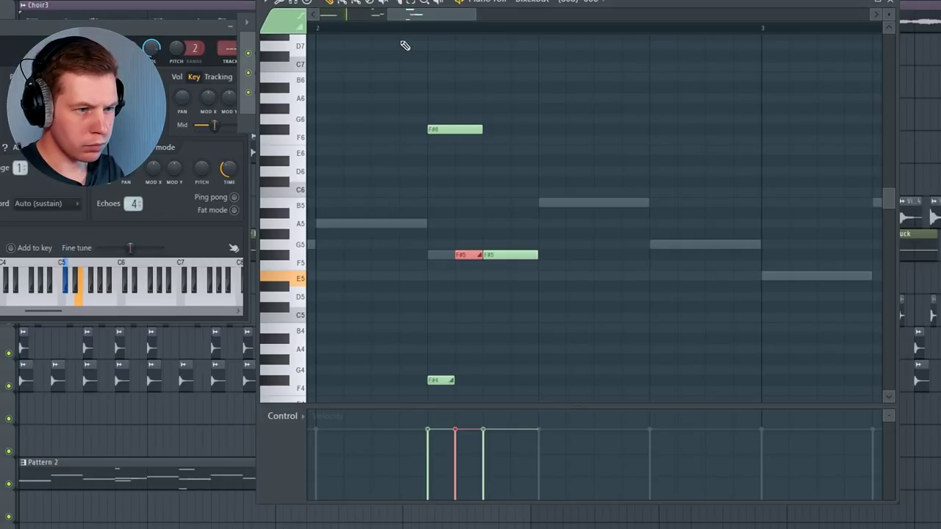
click(431, 31)
click(430, 29)
key(space)
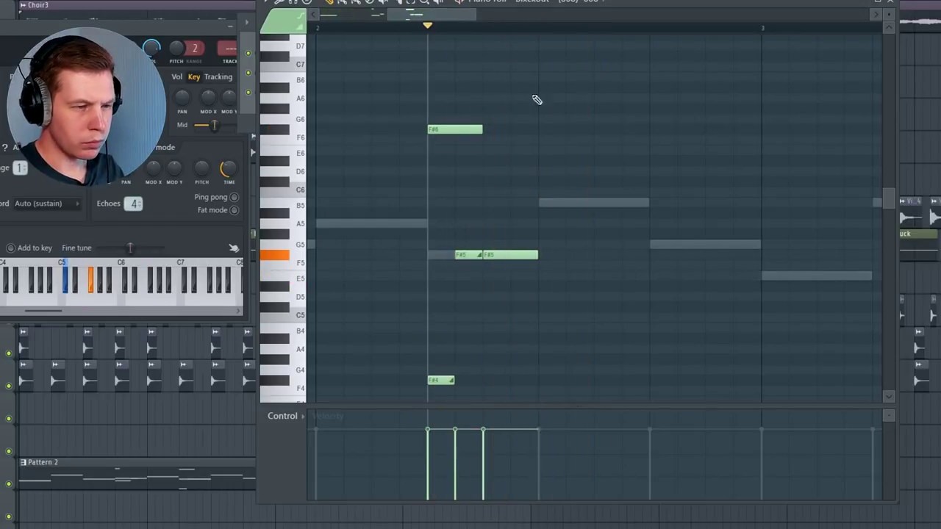
Place a short B5 note near the end of bar 2 in the 808 line, adjusting the snap and the note's position
right_click(585, 84)
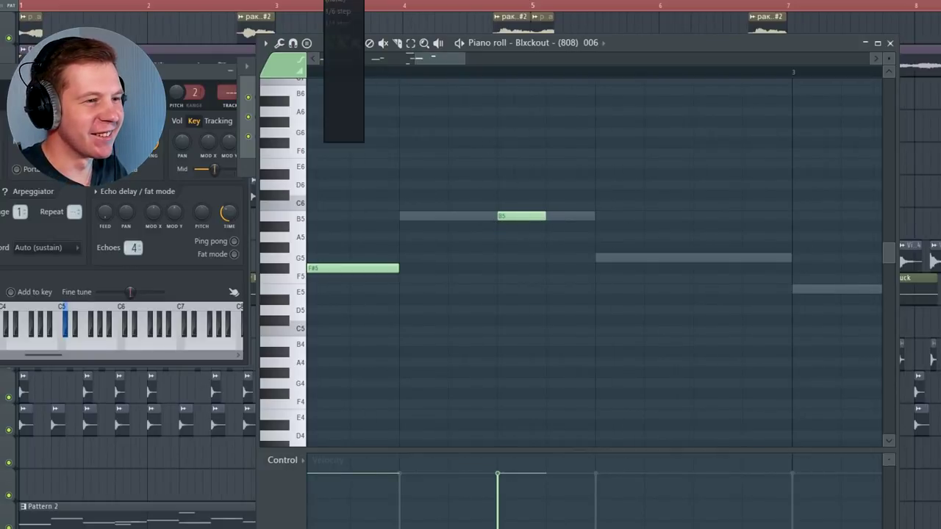
click(339, 36)
drag(562, 216, 610, 222)
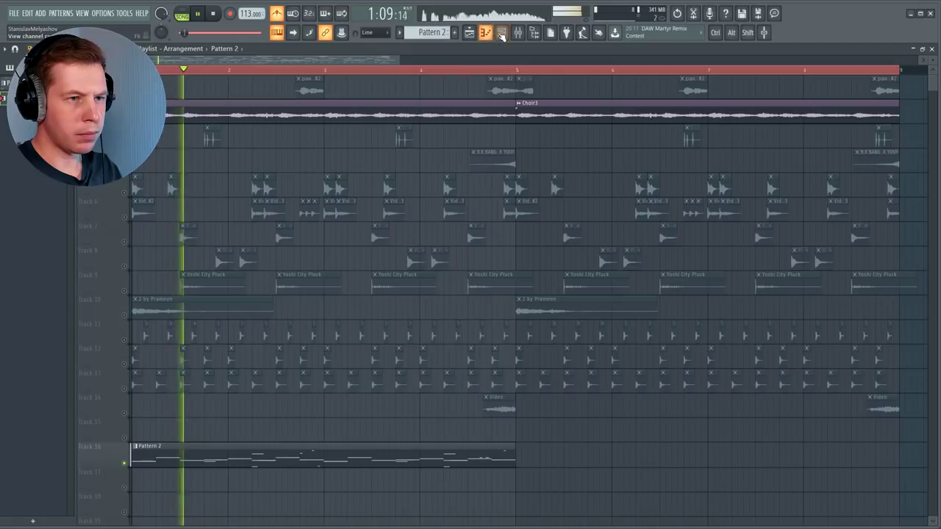
Replace the 808 channel's sample with wp_3 - 2018-Jul-26_2 and route it to mixer track 6
click(500, 33)
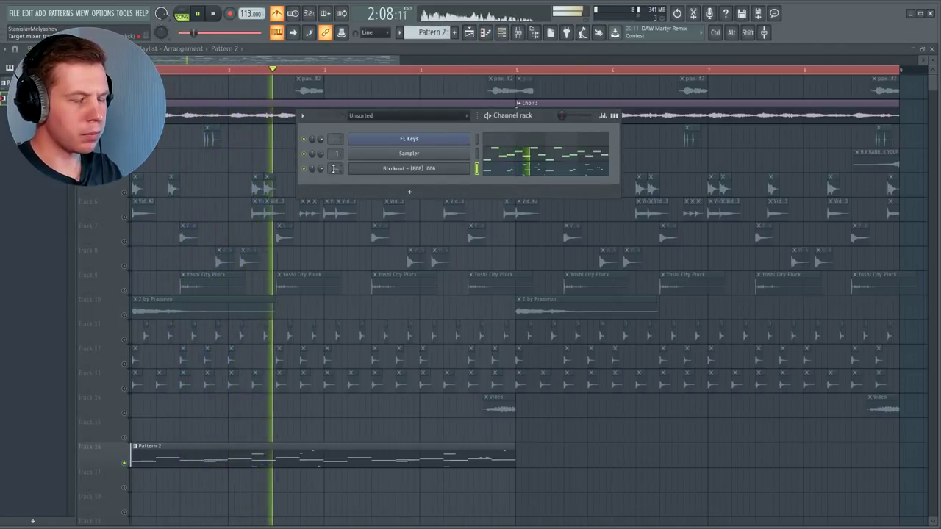
click(518, 32)
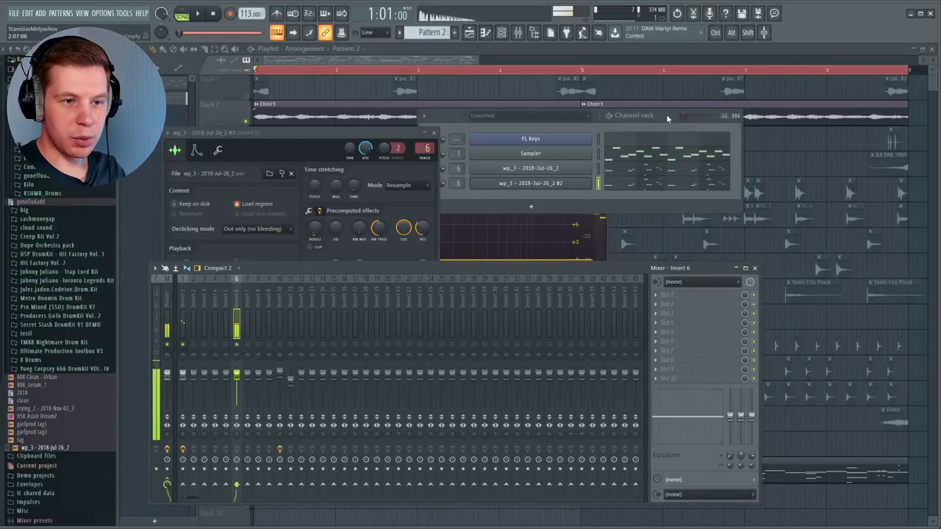
click(533, 32)
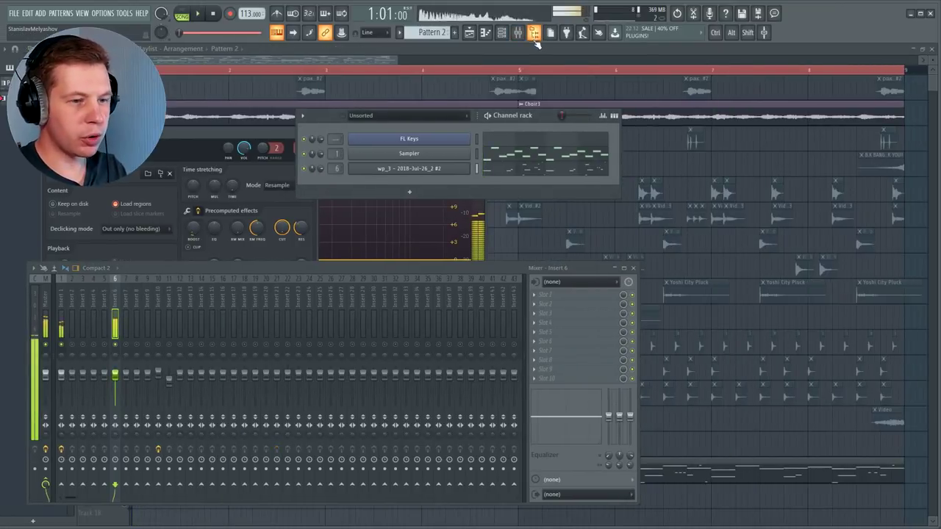
click(472, 171)
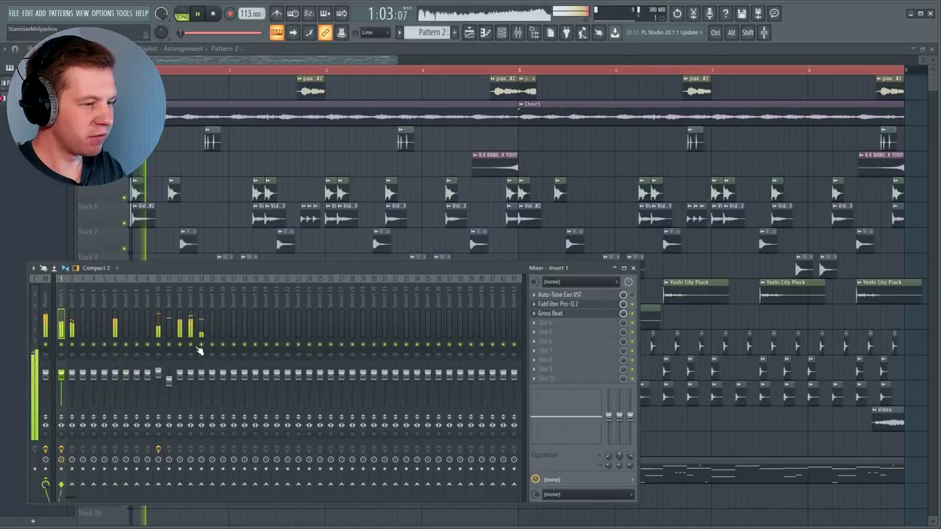
Lower the volume faders of mixer inserts 11 to 15 while the beat plays
click(114, 302)
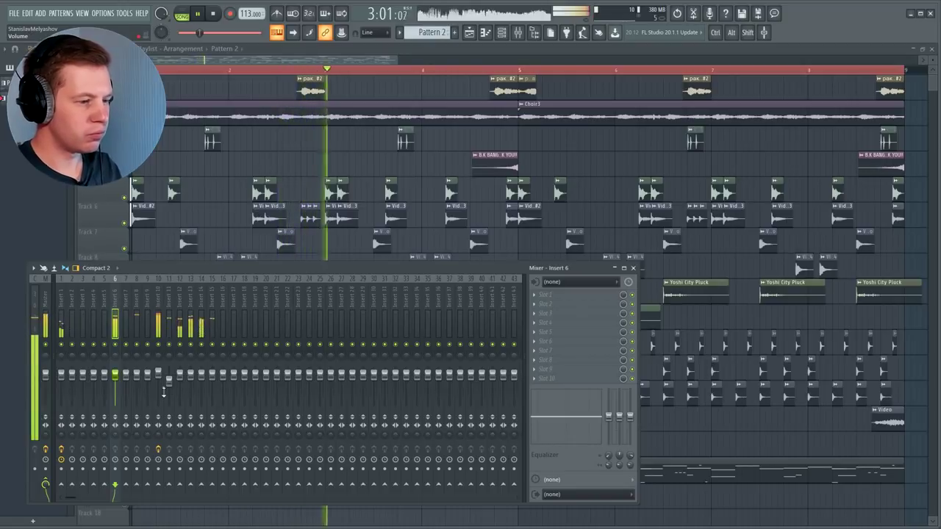
drag(168, 380, 173, 416)
drag(179, 373, 201, 405)
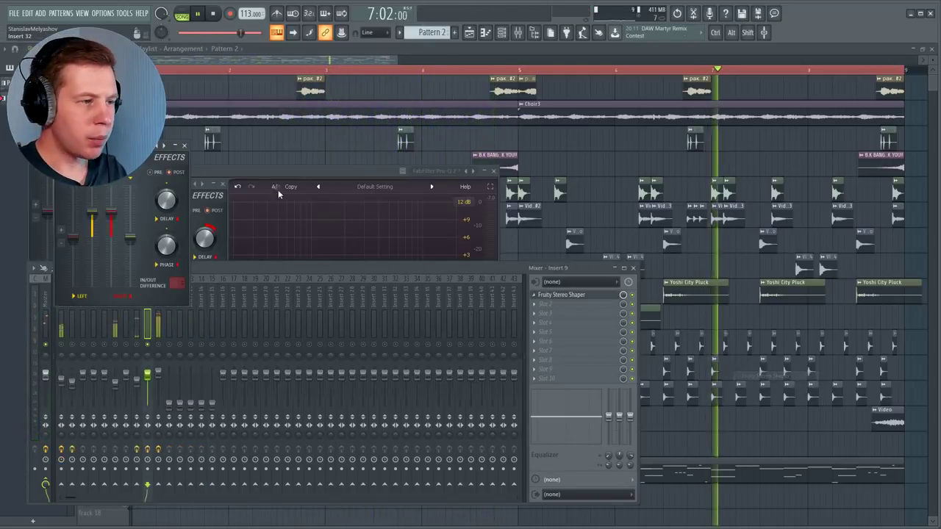
Adjust the delay in Fruity Stereo Shaper, bring up the faders of inserts 11 to 13 and close all windows
click(167, 146)
click(197, 235)
key(space)
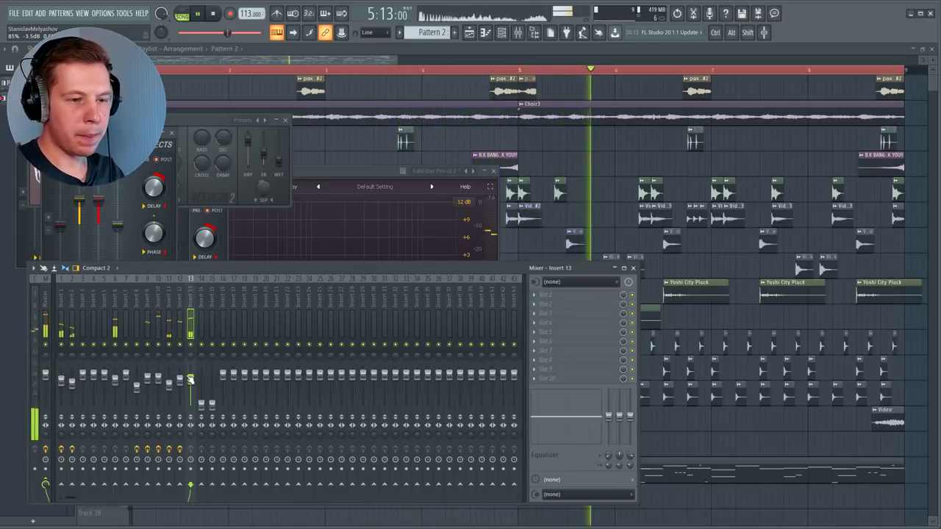
key(F12)
key(space)
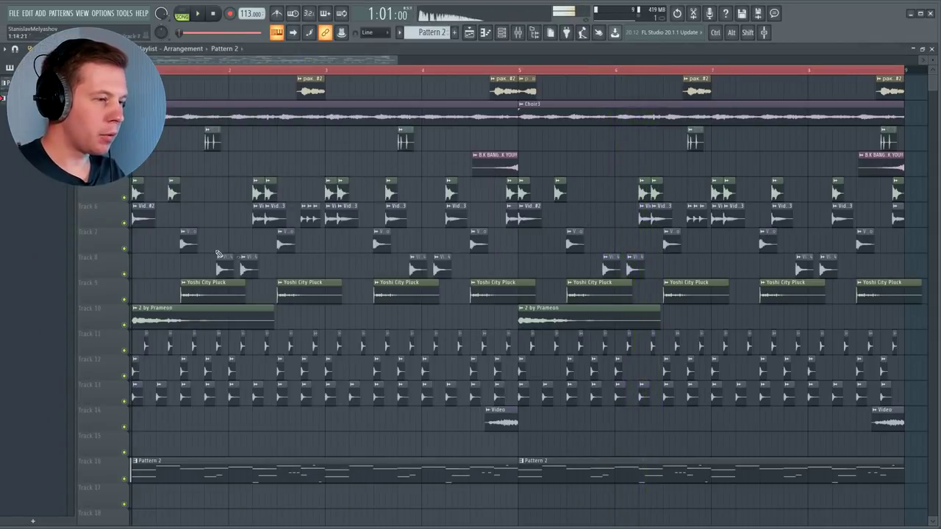
Make the first Video clip on Track 7 unique and replace the other Track 7 clips with copies of it through bar 8
right_click(186, 239)
click(216, 304)
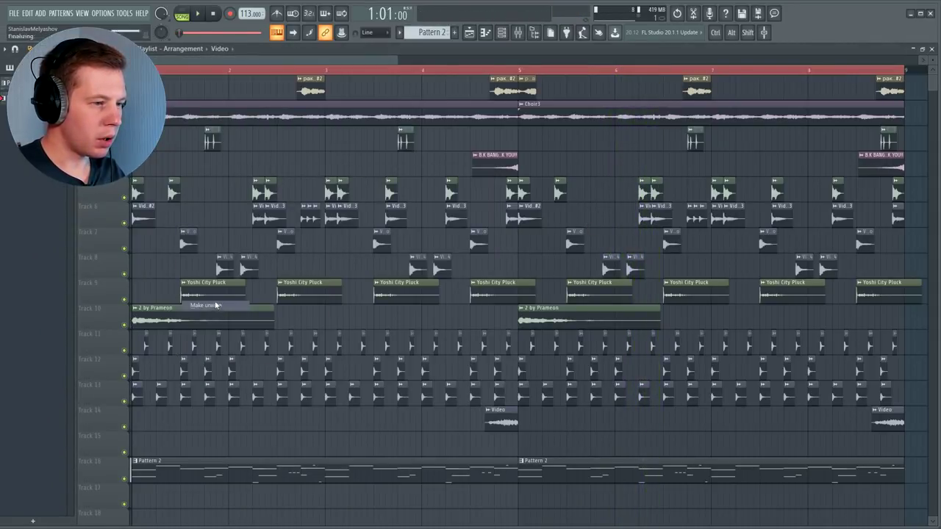
scroll(294, 274, down, 2)
drag(243, 241, 719, 239)
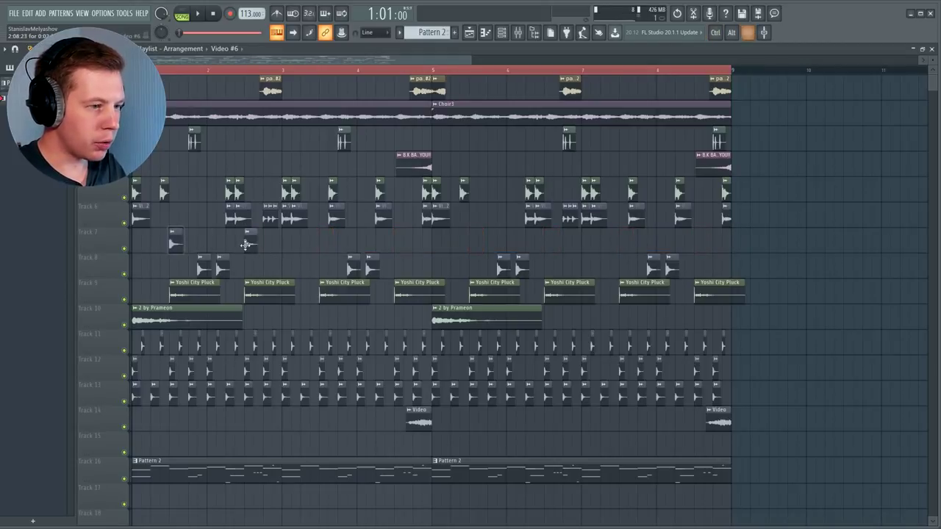
drag(429, 254, 505, 264)
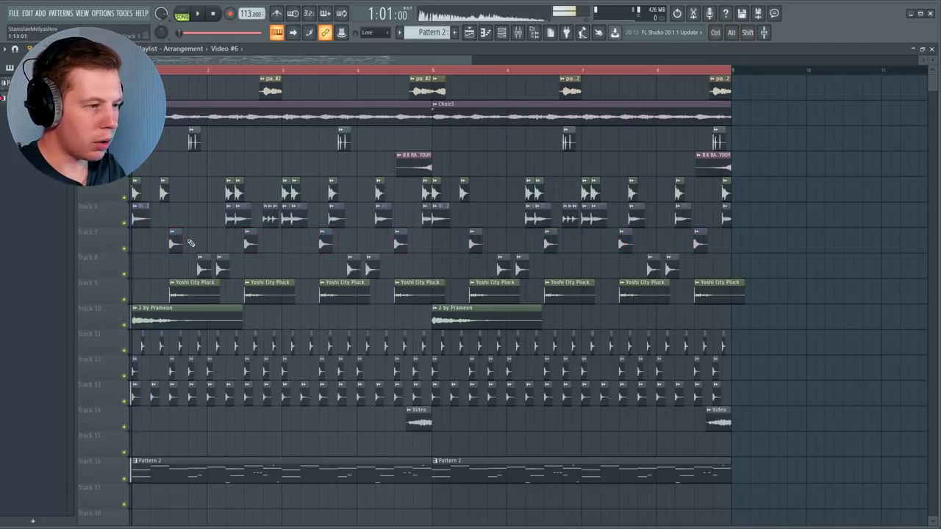
Route the Video #6 sample from Track 7 to mixer track 16
double_click(176, 242)
key(F9)
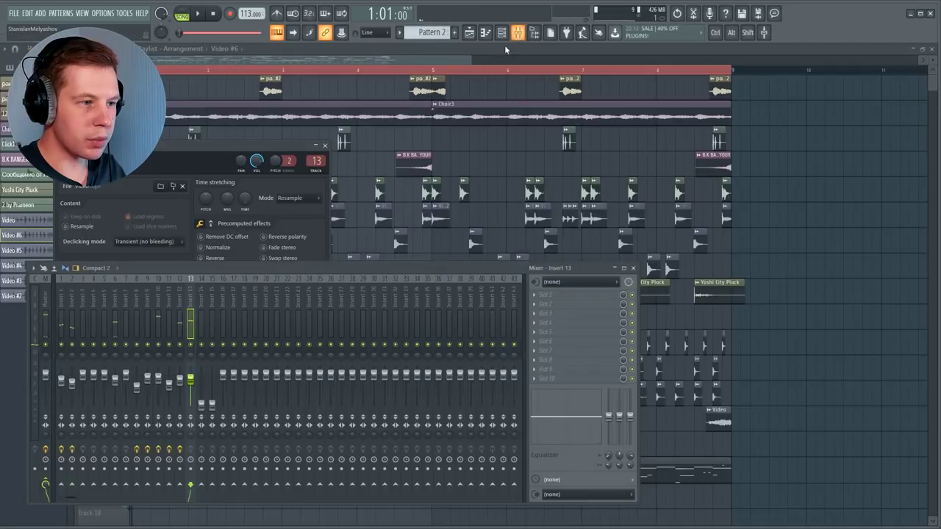
drag(316, 160, 316, 155)
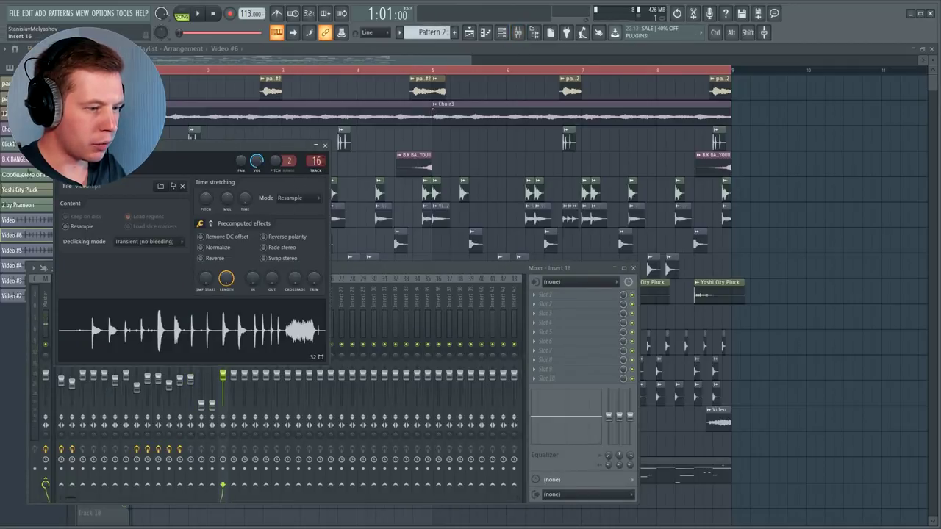
click(354, 266)
key(space)
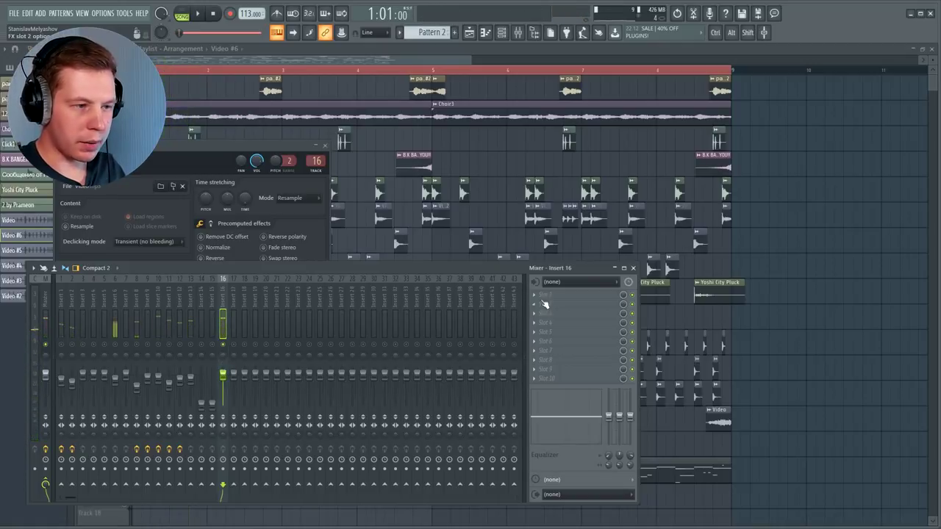
click(845, 310)
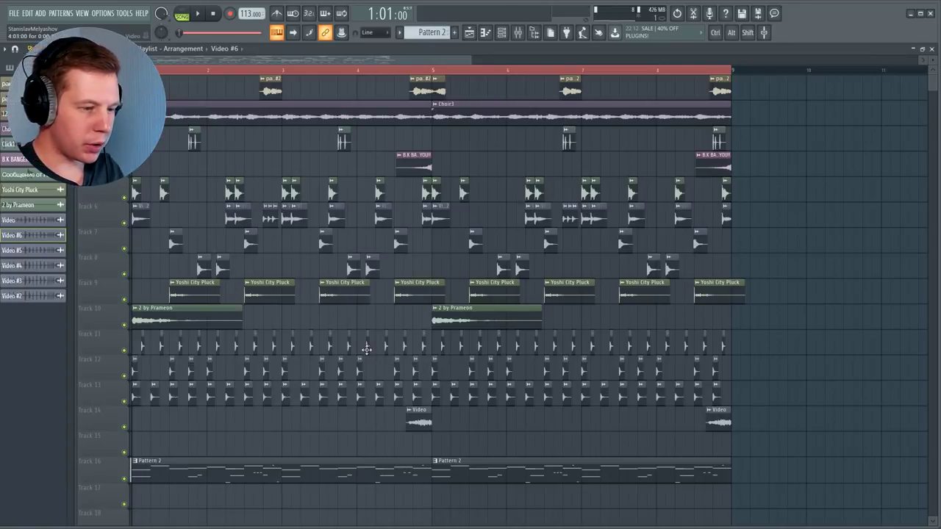
Create a panning automation clip for the Video sample on Track 15 and delete the extra copy on Track 14
scroll(366, 350, up, 3)
scroll(283, 69, down, 1)
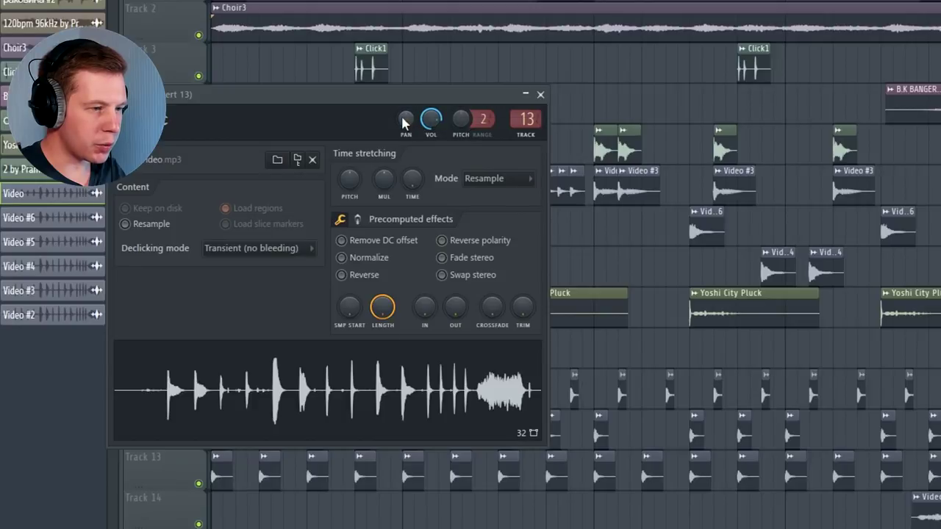
right_click(405, 121)
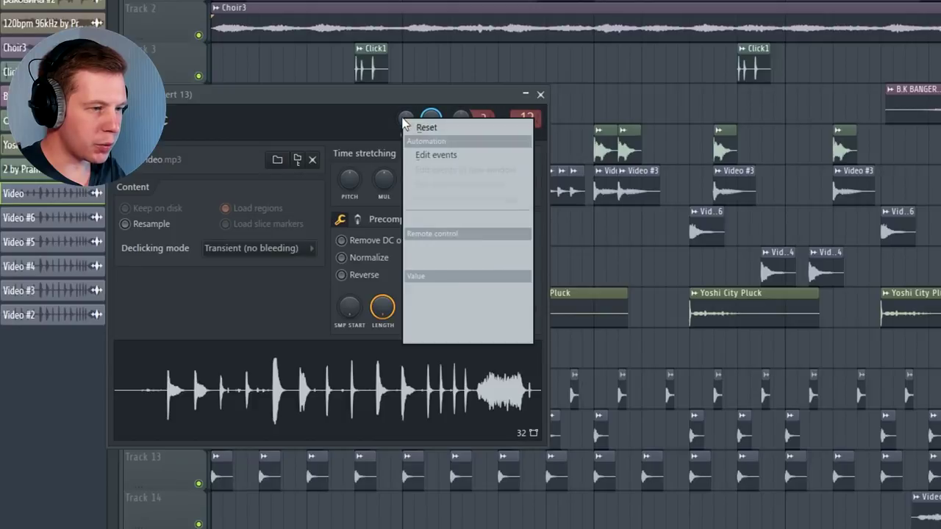
click(464, 220)
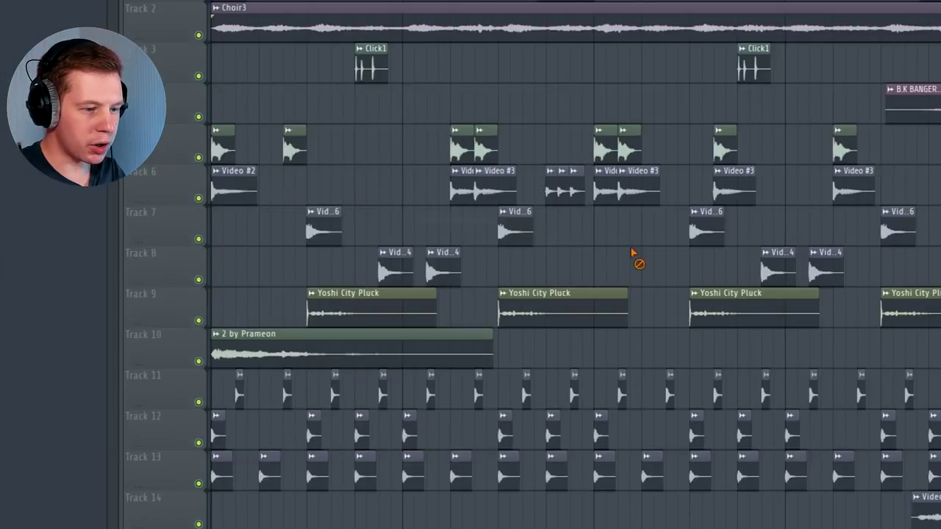
scroll(630, 258, down, 5)
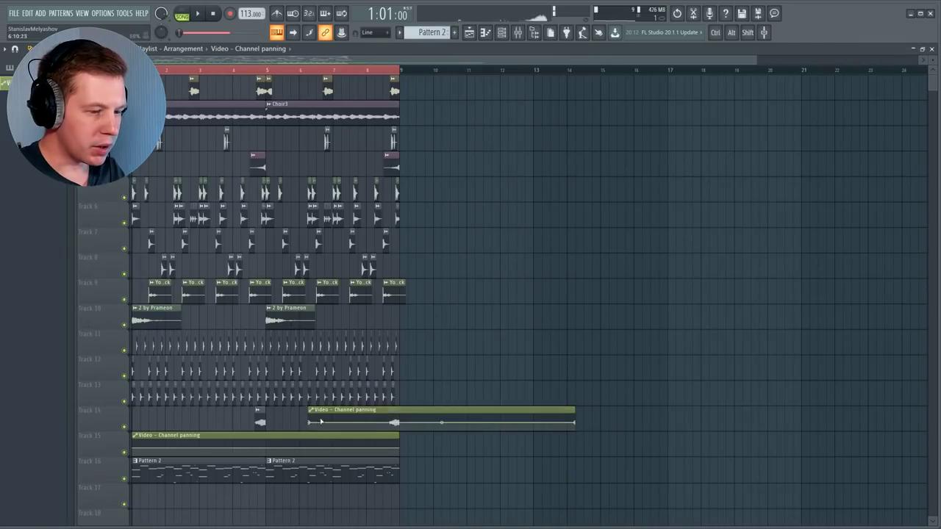
right_click(313, 422)
Turn on the LFO in the Video channel panning automation clip and lower the fader of mixer insert 13 during playback
double_click(307, 438)
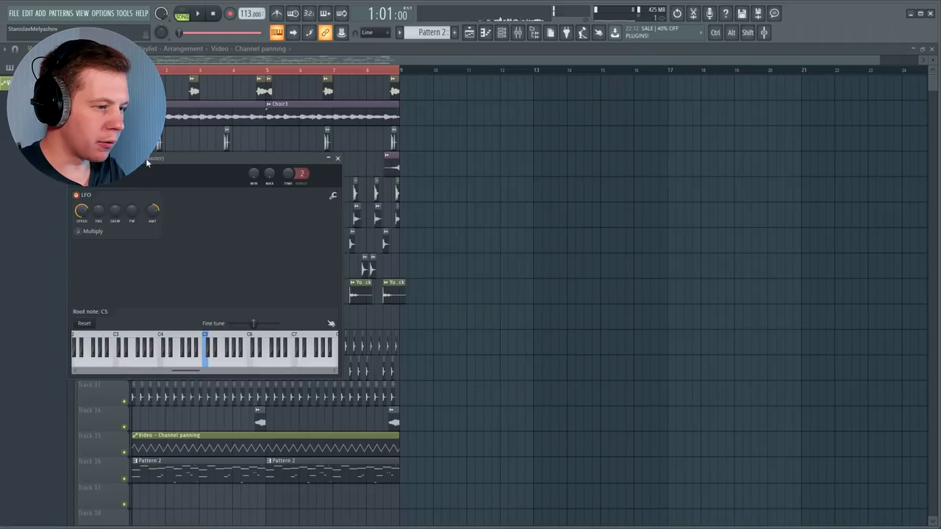
drag(232, 147, 812, 121)
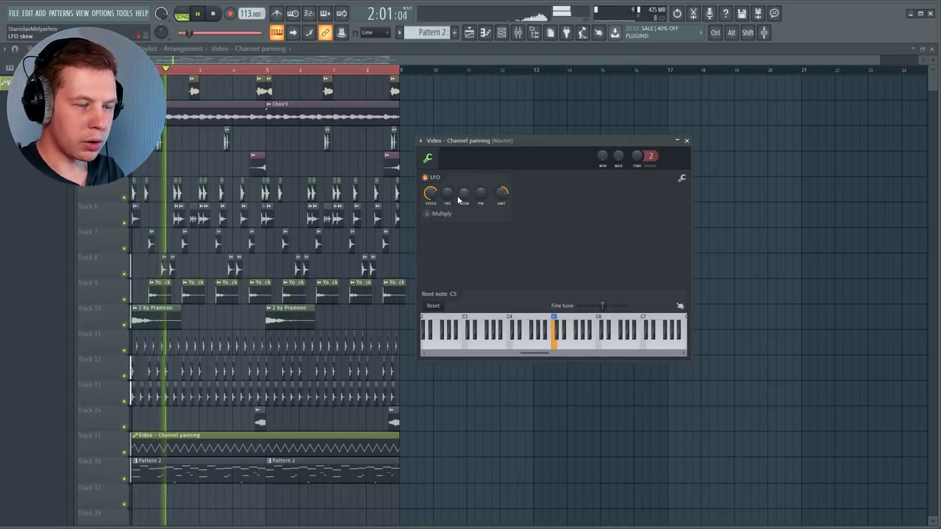
click(517, 32)
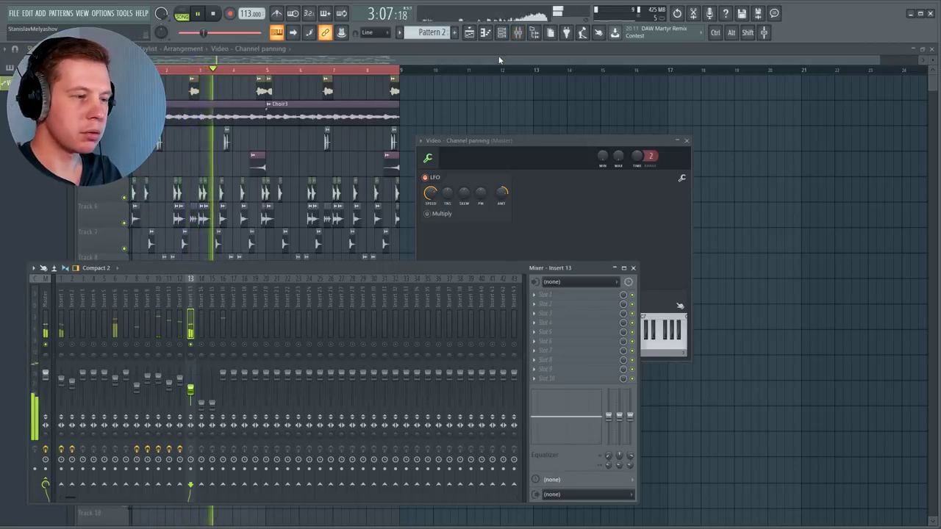
click(621, 295)
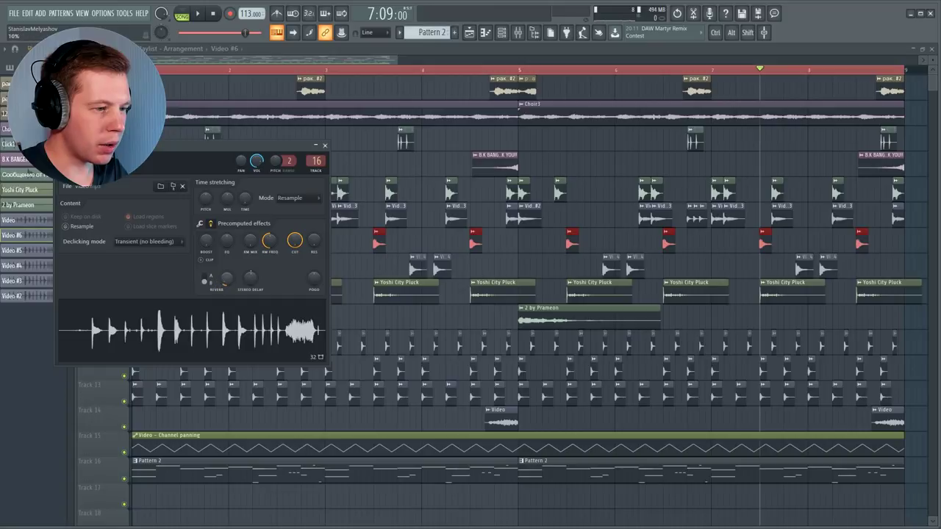
Reset the stereo separation of mixer insert 16
key(F9)
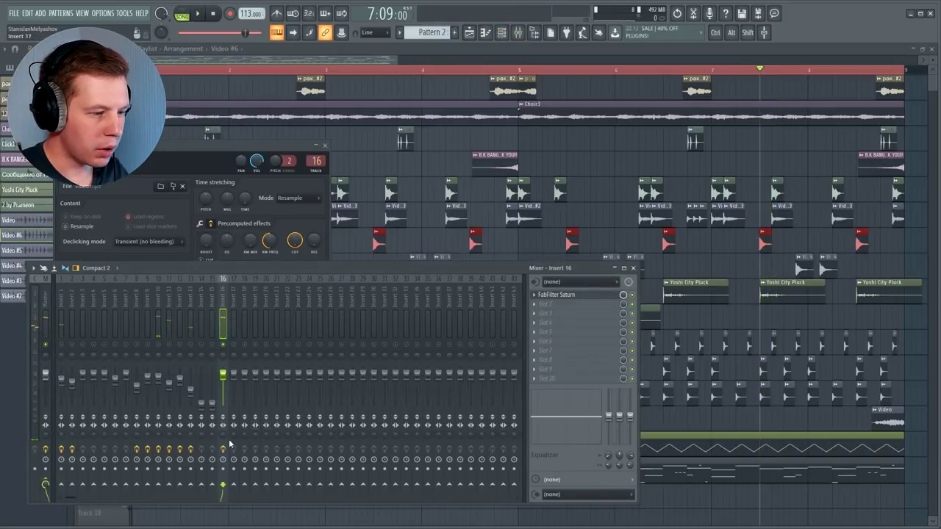
click(549, 307)
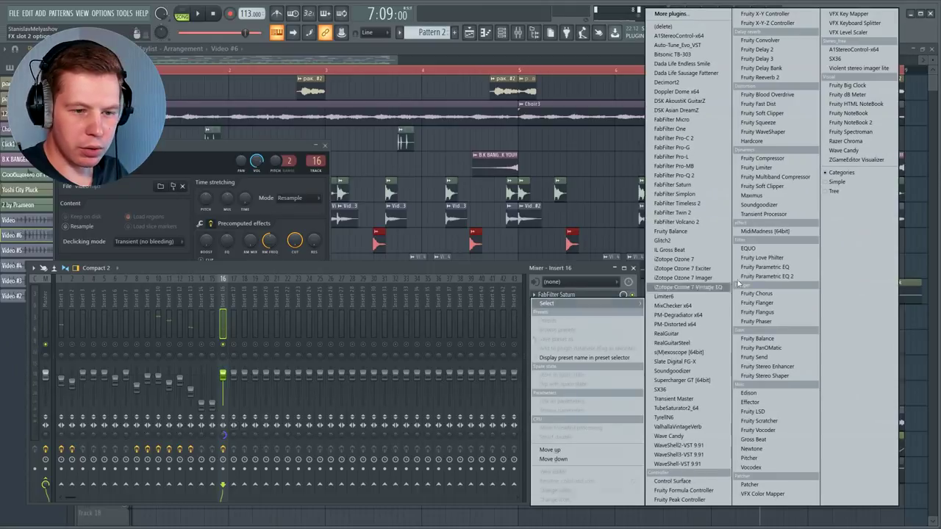
click(479, 242)
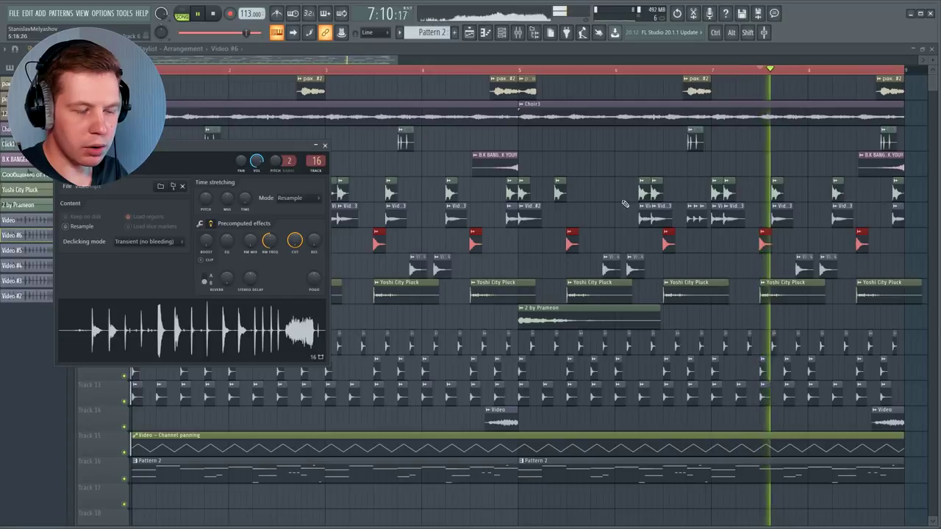
key(F9)
right_click(224, 434)
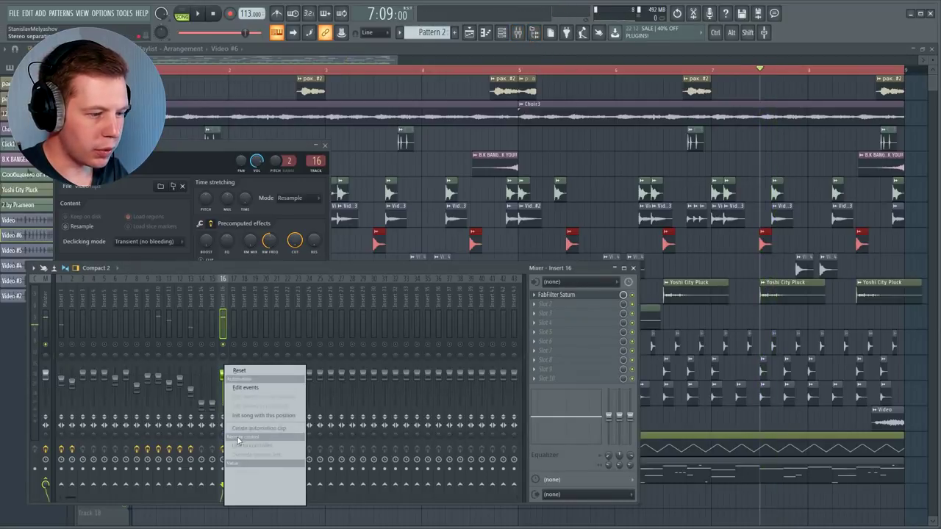
click(243, 373)
Add Fruity Reeverb 2 to the second effect slot of mixer insert 16 with the low_rev preset
click(547, 304)
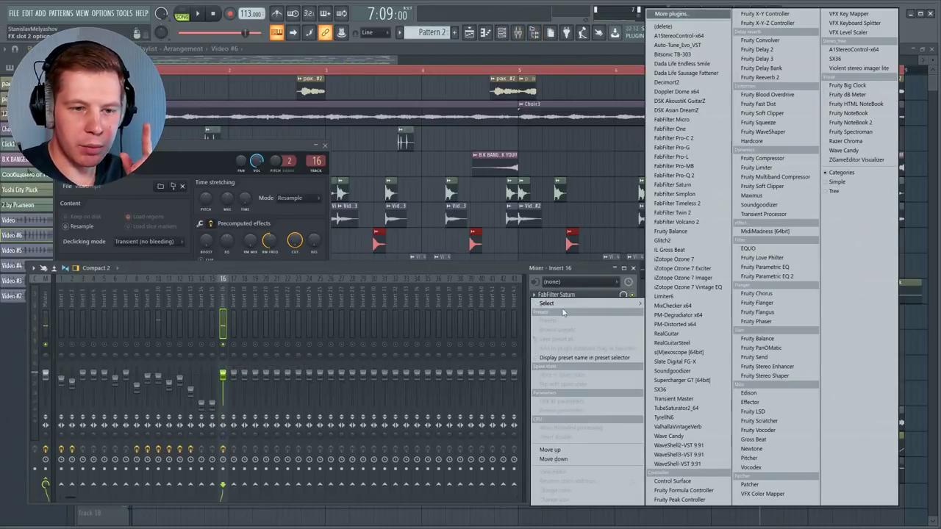
click(760, 77)
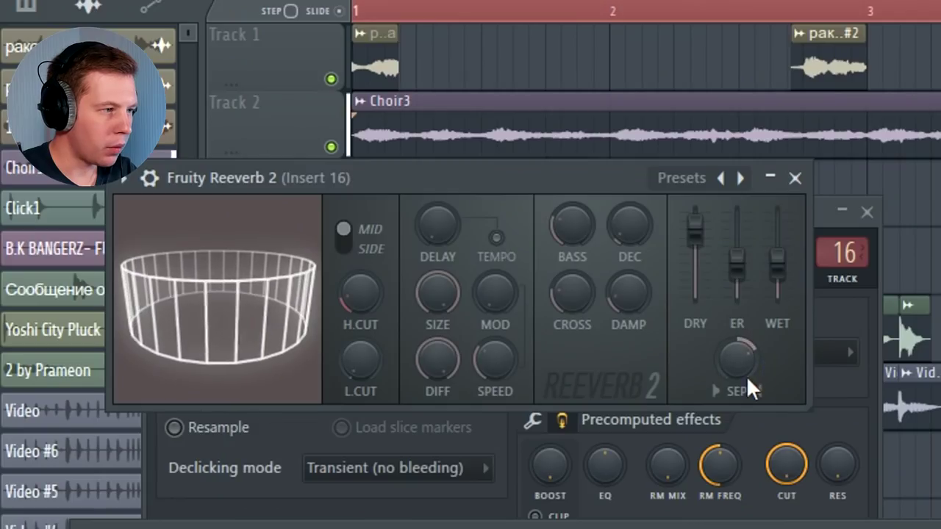
click(740, 178)
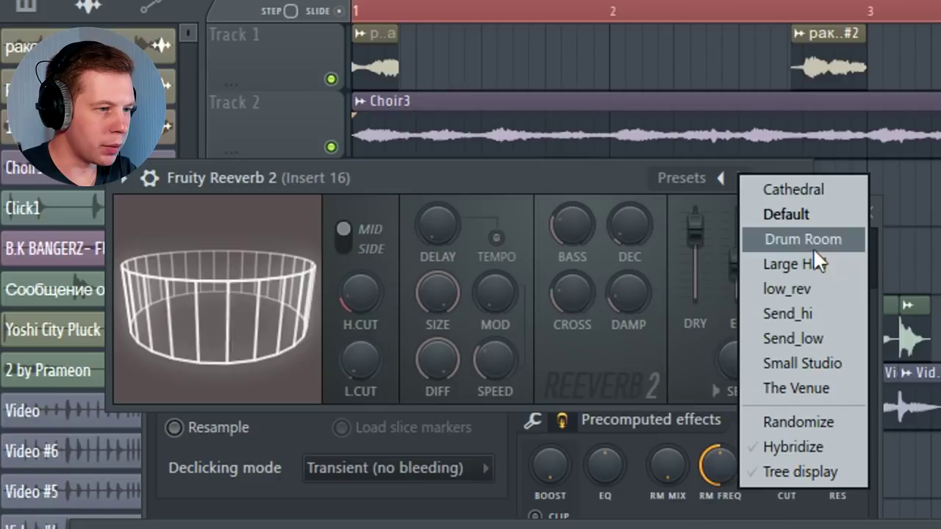
click(809, 286)
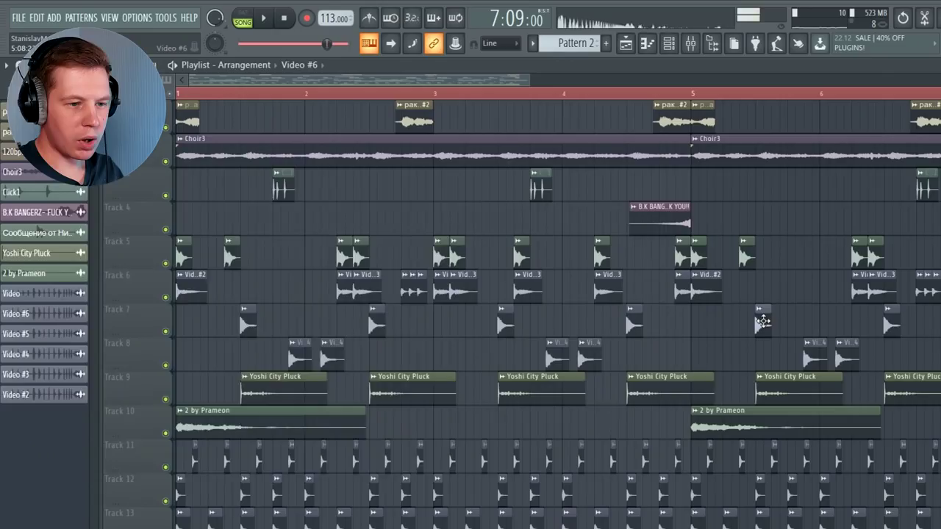
Set the Video #6 sample's time stretching mode to Auto, raise its pitch slightly, and play the song
double_click(763, 321)
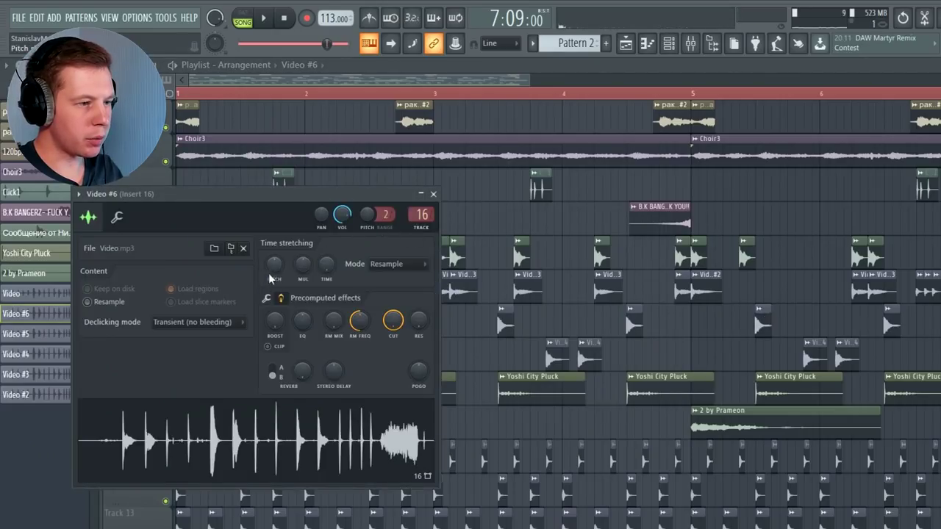
key(space)
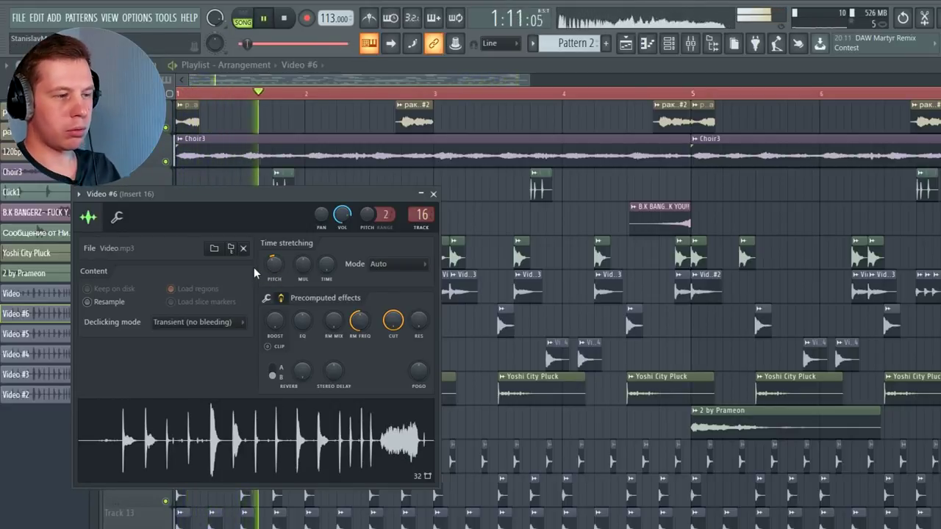
Route mixer inserts 10, 11, 13 to 16, and 6 only to insert 19
click(690, 44)
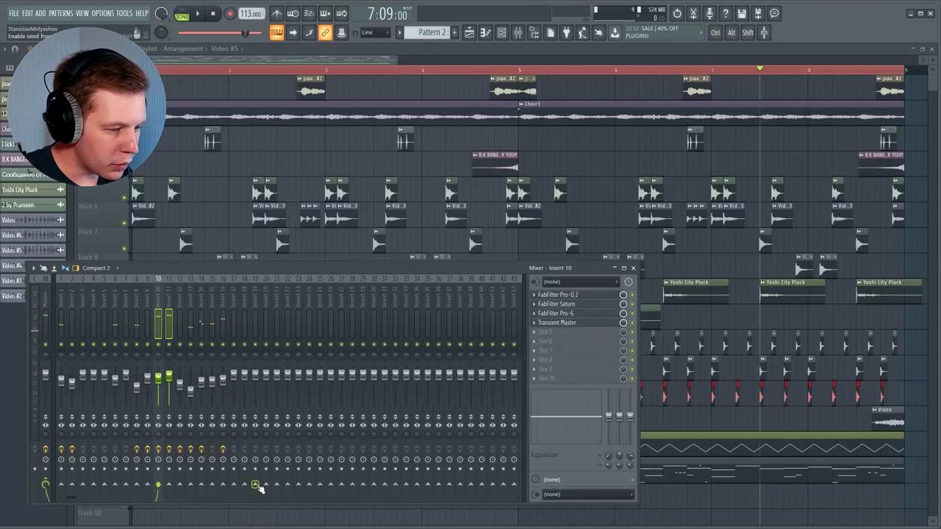
right_click(258, 489)
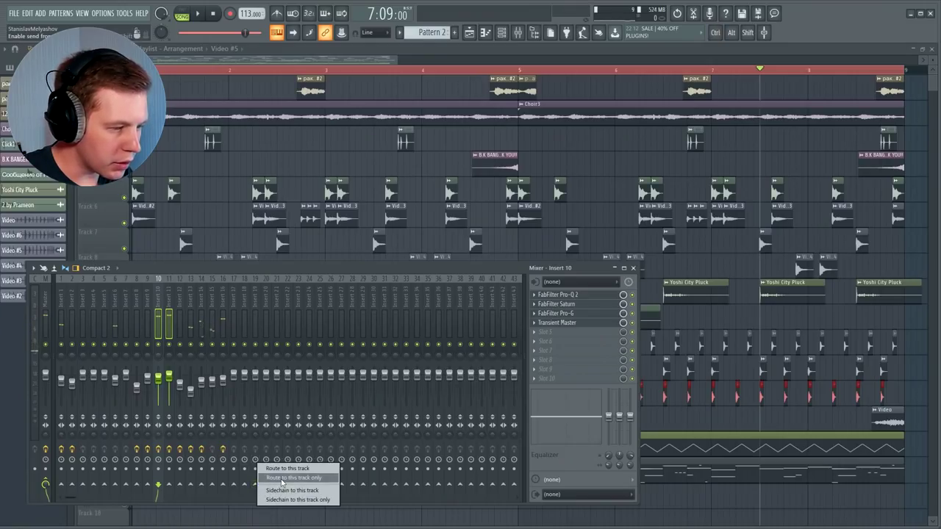
click(286, 477)
key(space)
drag(195, 294, 222, 294)
right_click(256, 484)
click(277, 478)
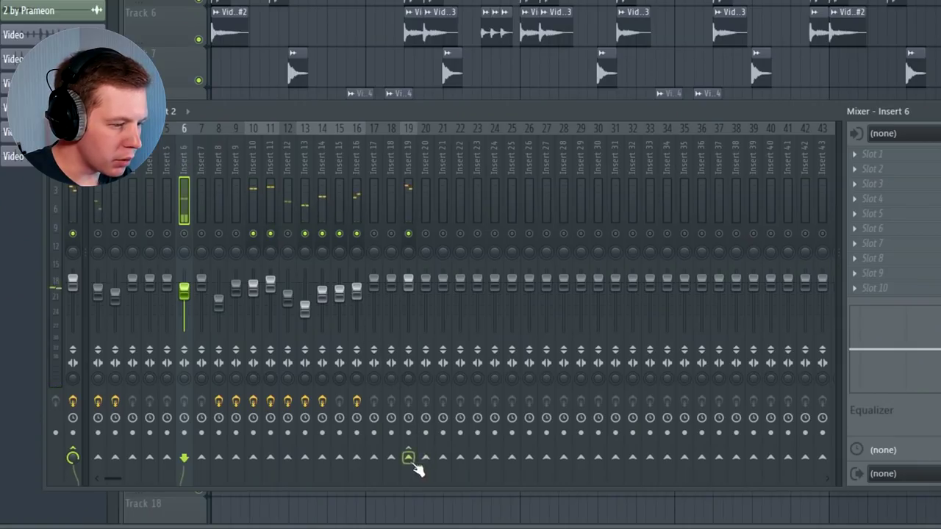
right_click(411, 465)
click(441, 446)
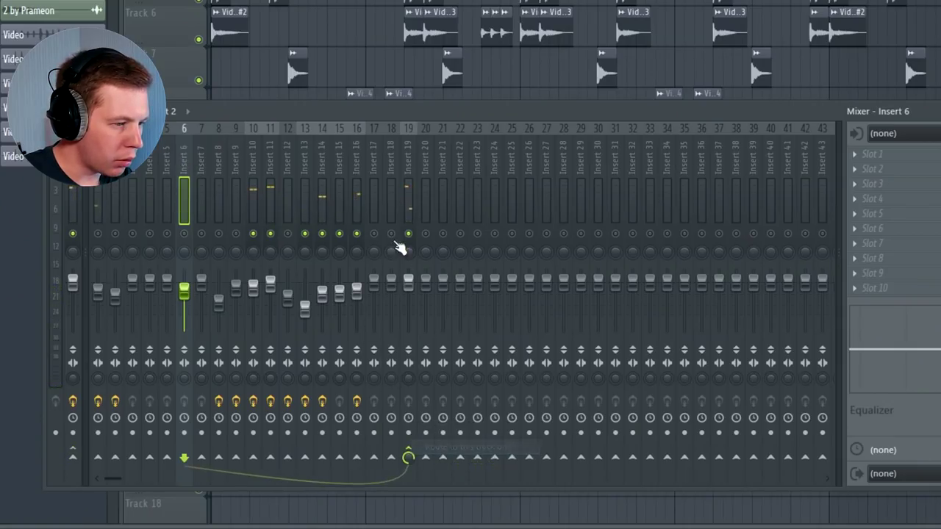
click(411, 149)
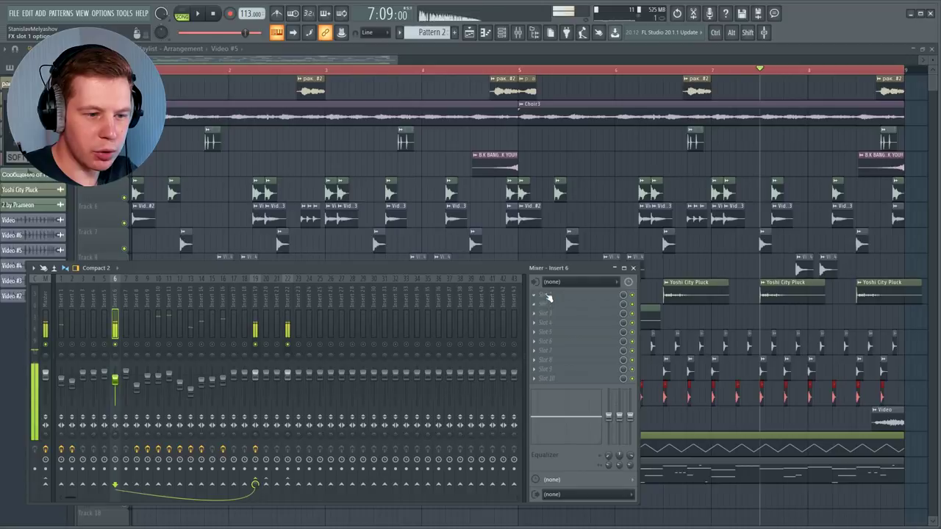
Load Fruity WaveShaper in the first effect slot of mixer insert 6 and start playback
click(547, 297)
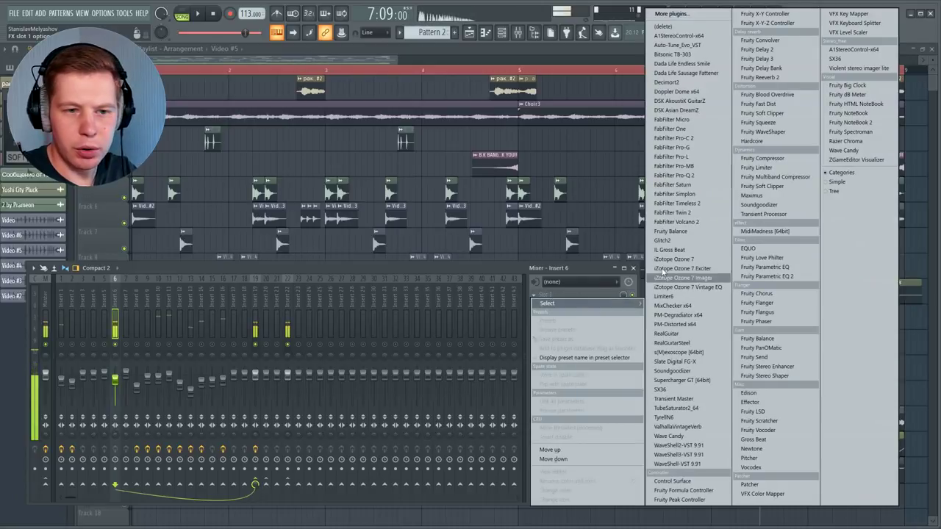
click(783, 142)
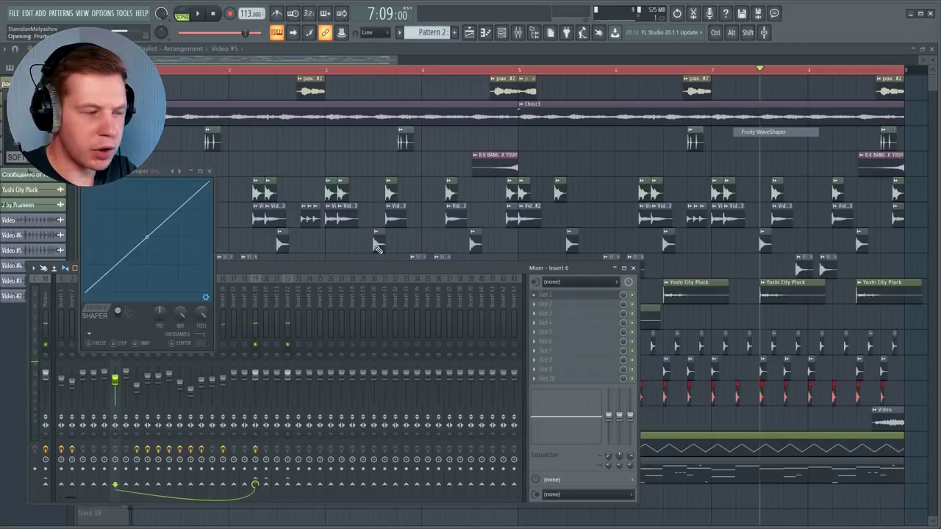
key(space)
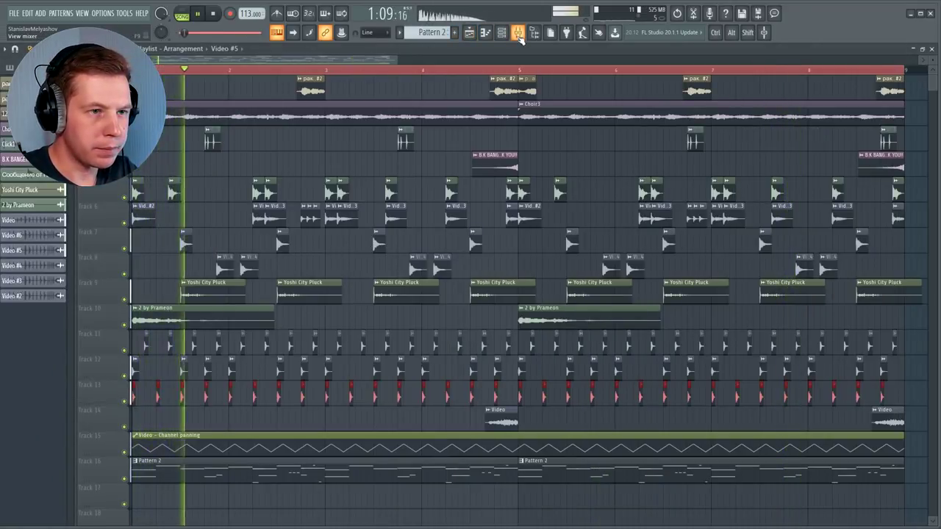
Add iZotope Ozone 7 Imager to the second slot of insert 6 and turn on Stereoize
key(F9)
click(553, 305)
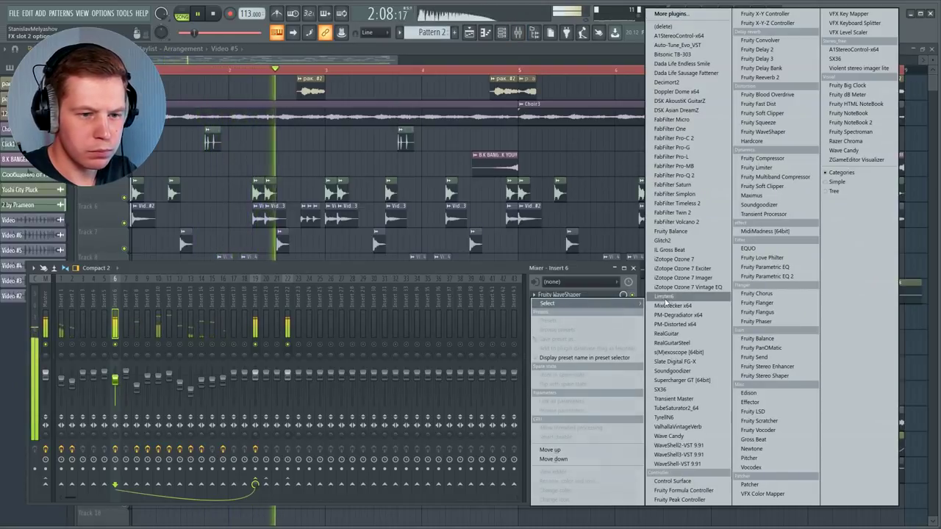
click(678, 277)
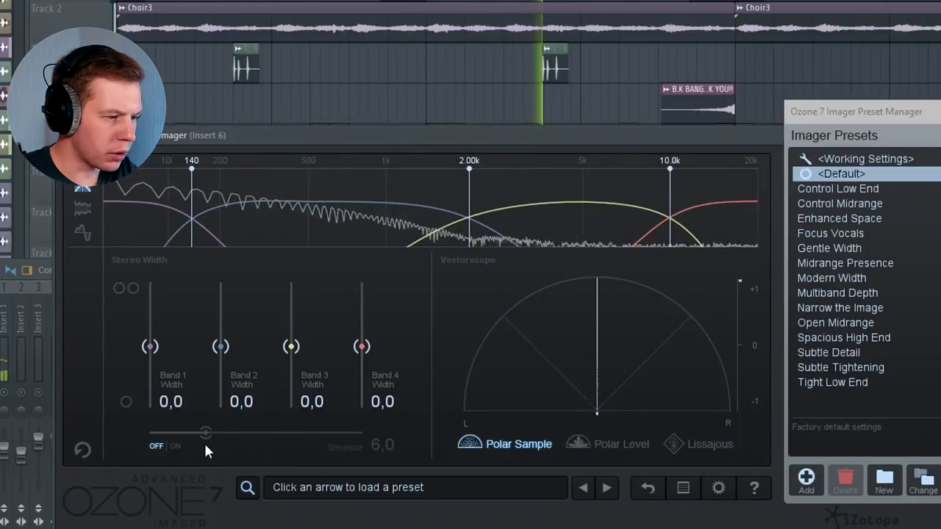
click(175, 445)
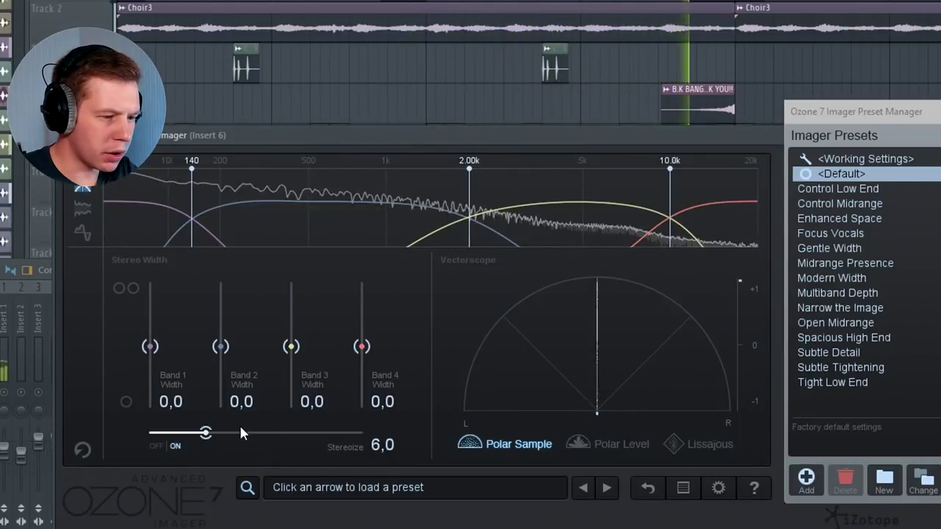
Set the Imager's band widths to -100, 27.8, 100 and 100, and move the lowest crossover above 140 Hz
drag(150, 346, 150, 404)
drag(221, 346, 220, 284)
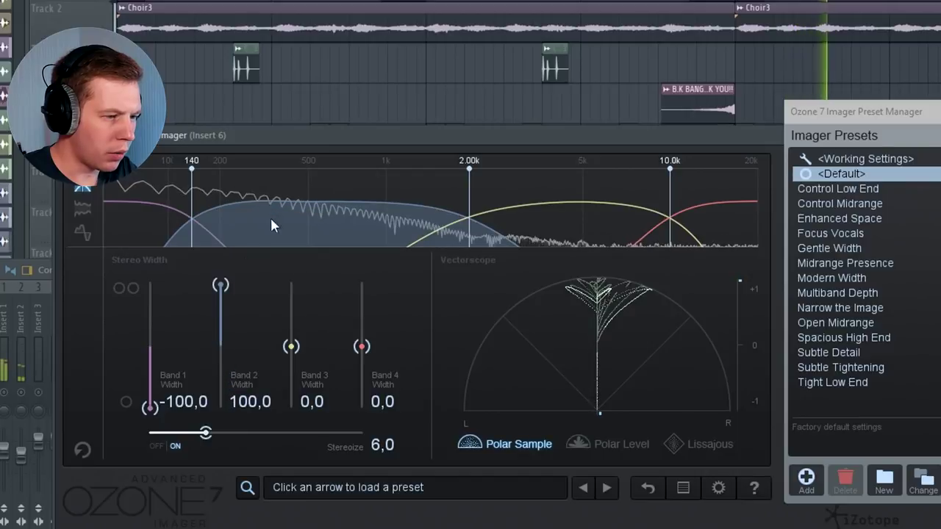
drag(291, 346, 291, 285)
drag(361, 346, 361, 285)
drag(227, 290, 236, 333)
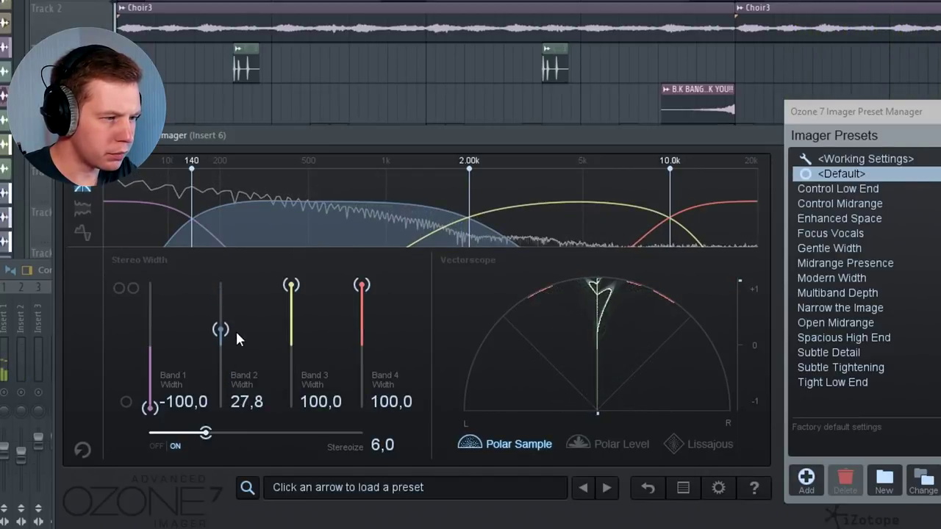
drag(191, 170, 223, 188)
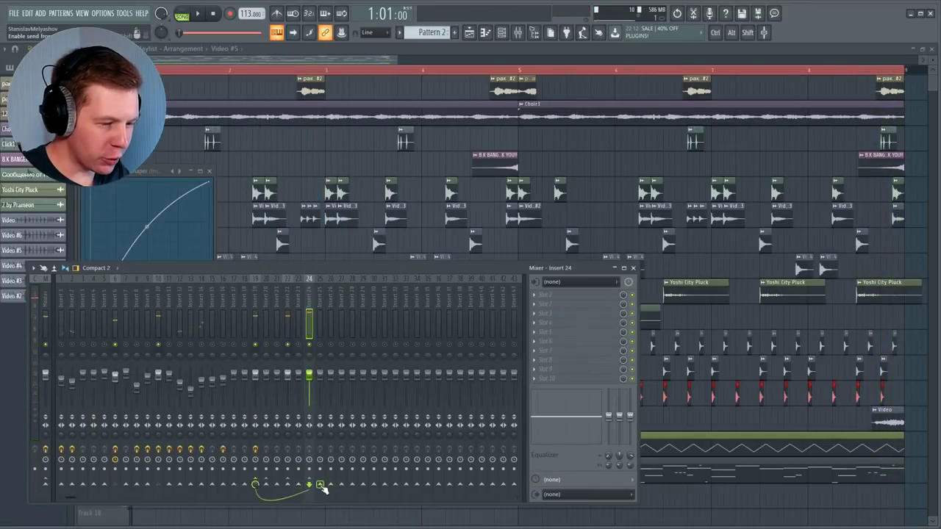
Route mixer insert 24 to insert 26 and start playback
right_click(340, 485)
click(360, 469)
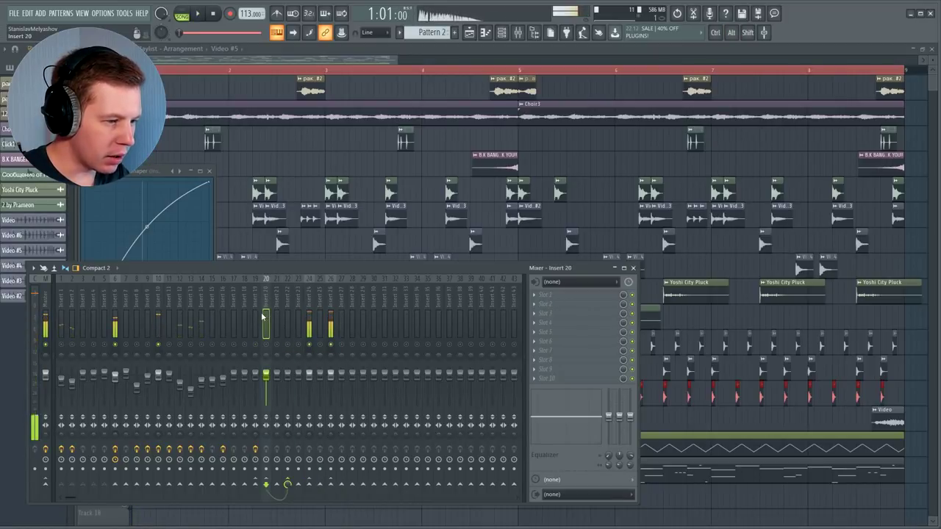
key(space)
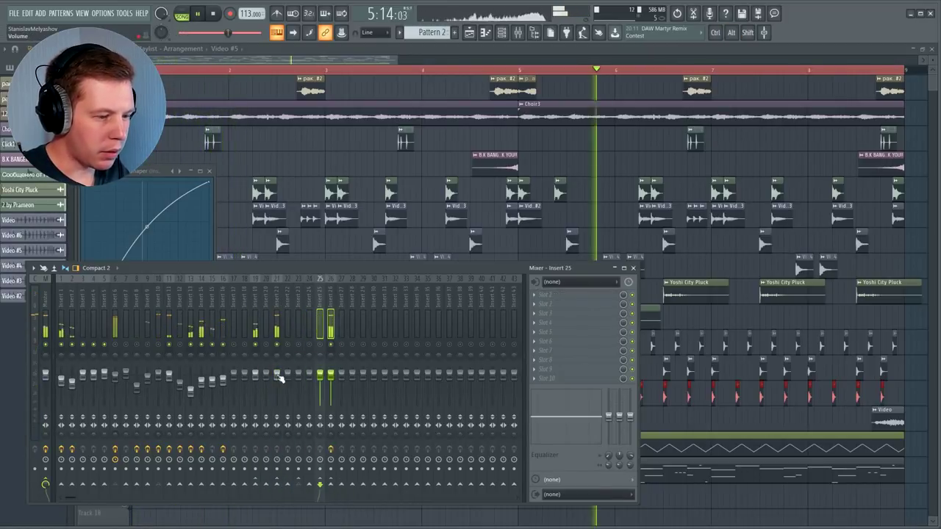
Route mixer insert 26 to insert 21 and load Dada Life Sausage Fattener in its second effect slot
right_click(278, 485)
click(301, 468)
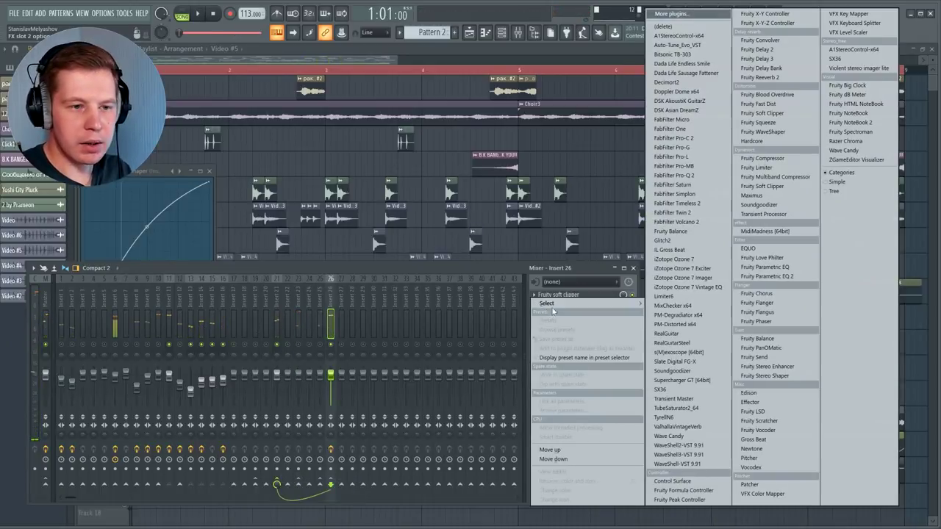
click(691, 73)
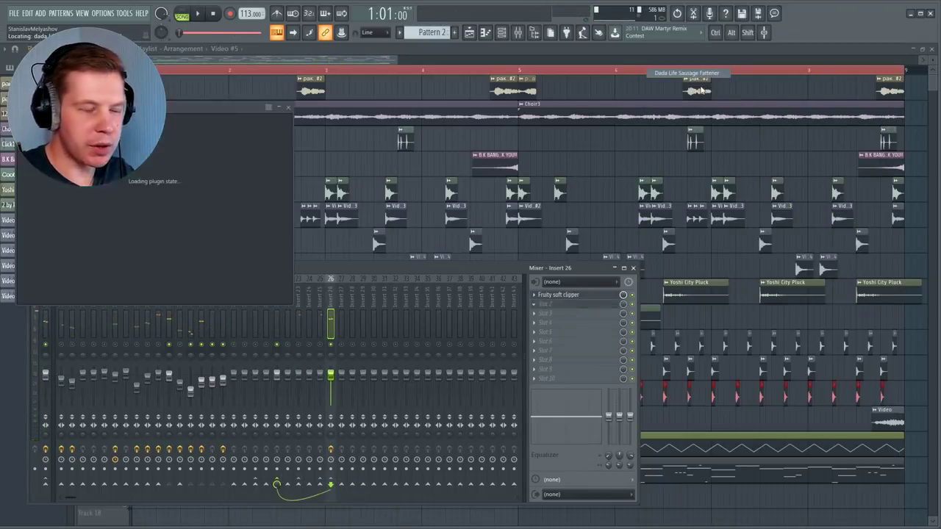
key(space)
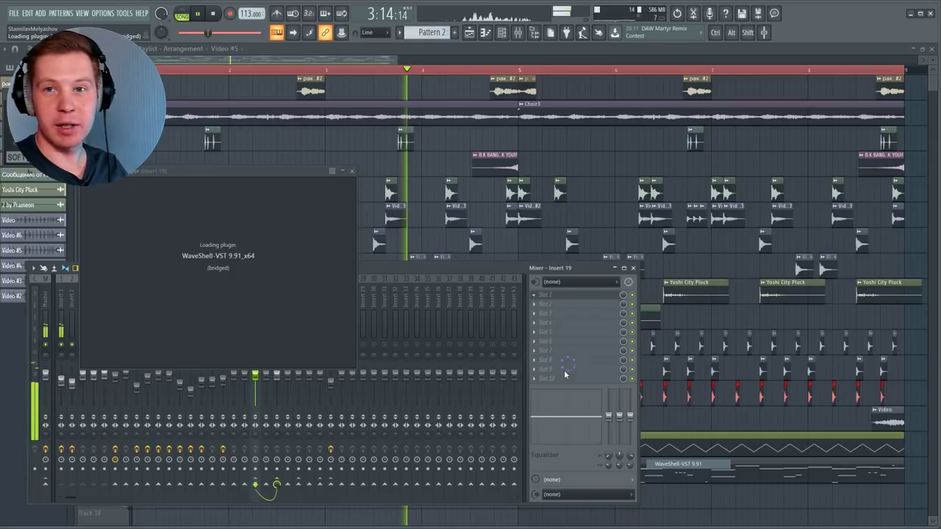
Load Center Stereo on mixer insert 19, turn Low, High and Punch fully to the centre, and adjust the Center fader
click(290, 232)
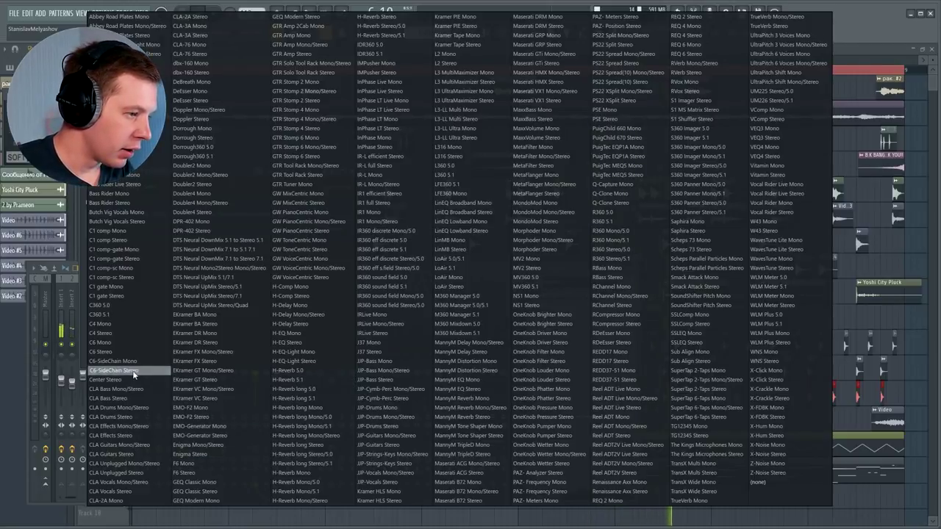
click(110, 379)
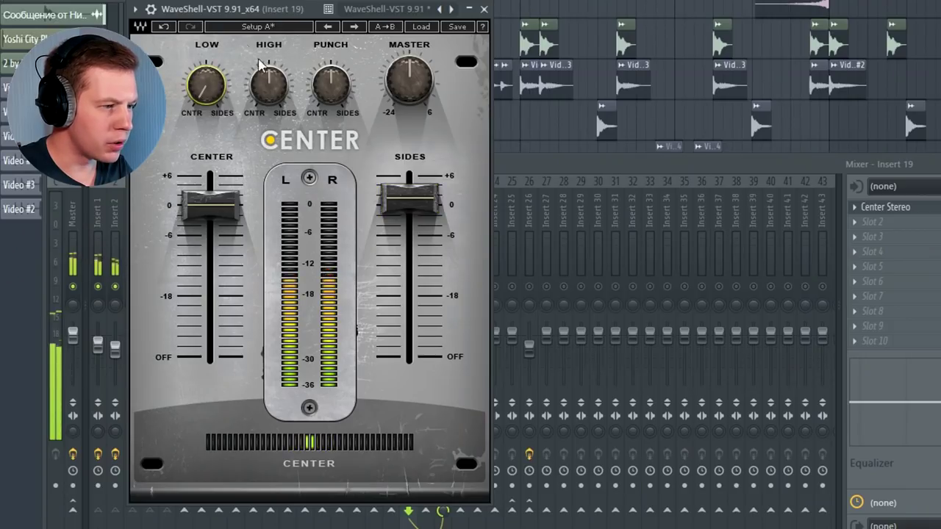
drag(331, 84, 331, 110)
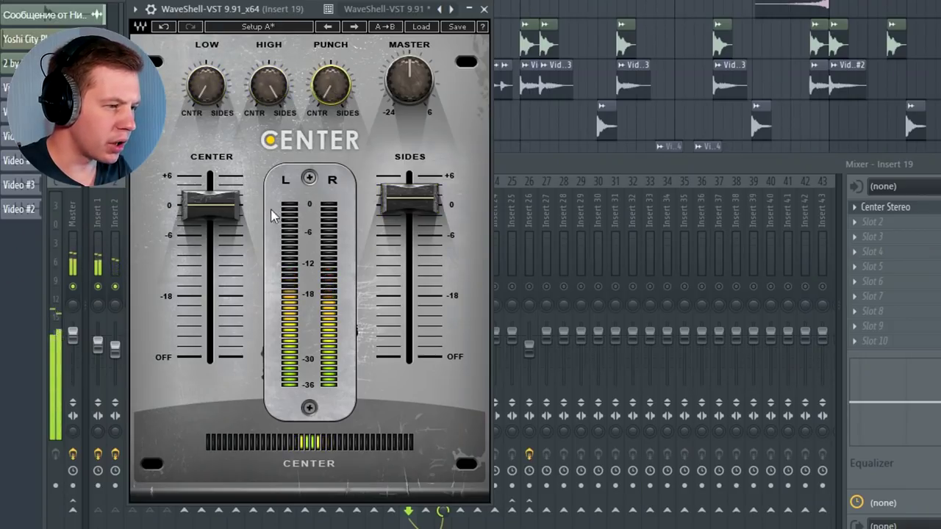
drag(211, 202, 294, 237)
click(753, 165)
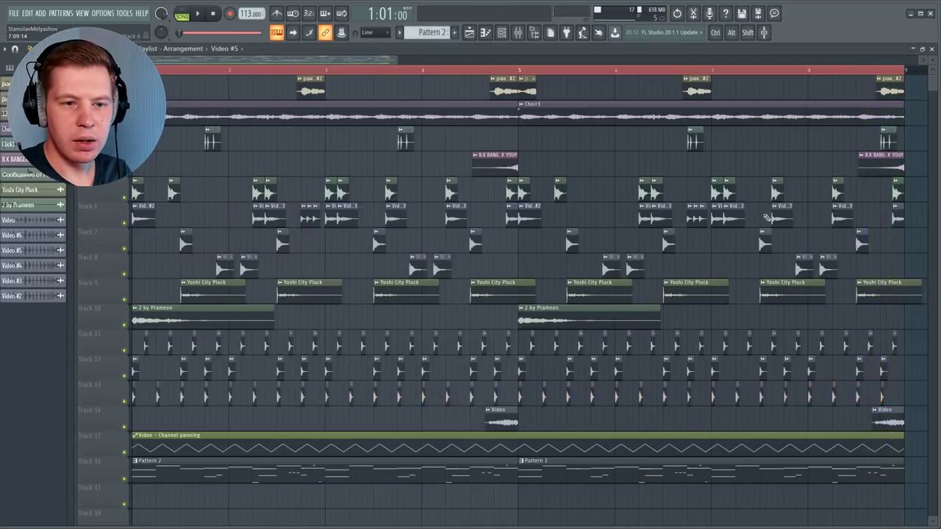
Replace the Video clips on Track 6 with shorter unique Video clips aligned with the Track 5 hits through bar 8
scroll(656, 237, down, 2)
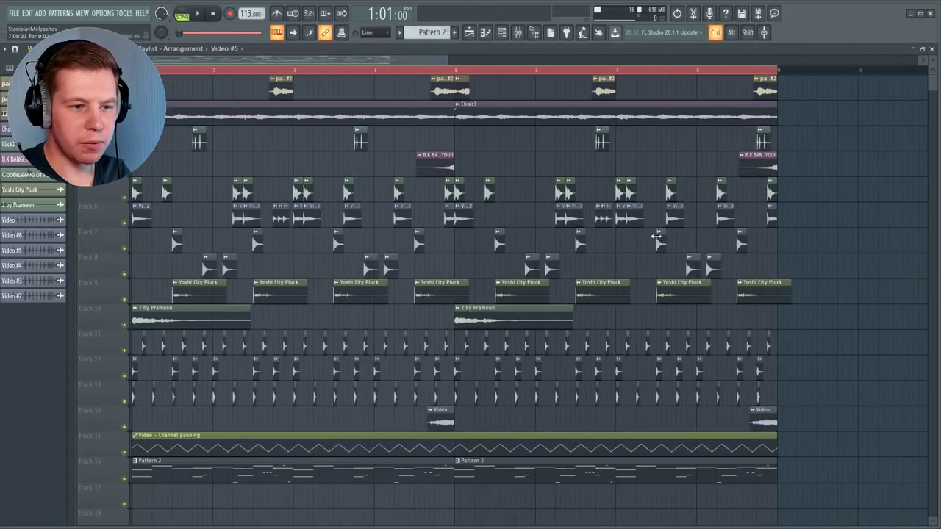
drag(801, 217, 619, 205)
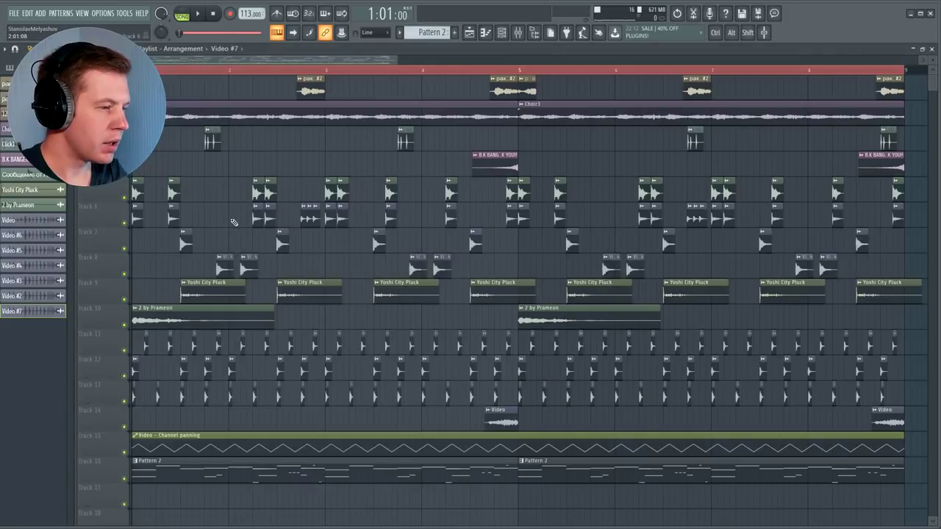
Add the Blxckout - (Kick) 004 sample at the start of a new Track 5 above the existing hits
click(534, 33)
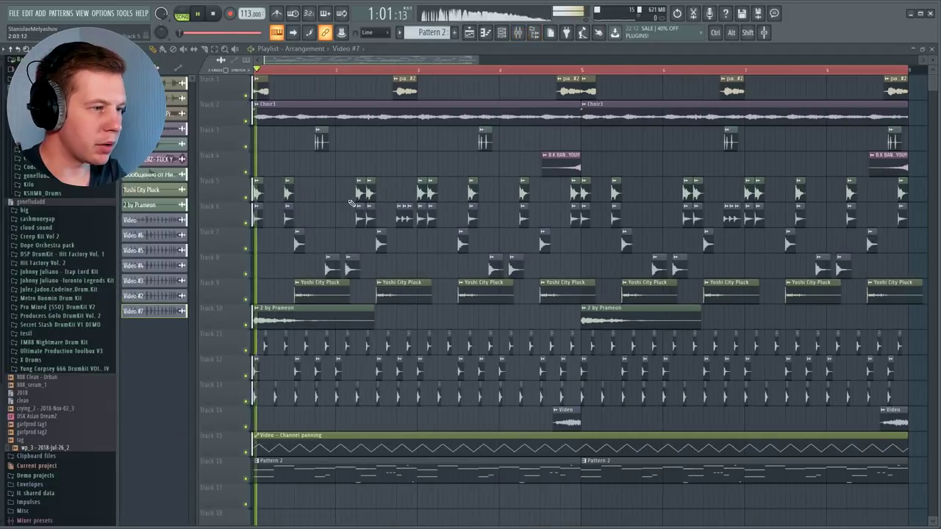
drag(108, 247, 283, 185)
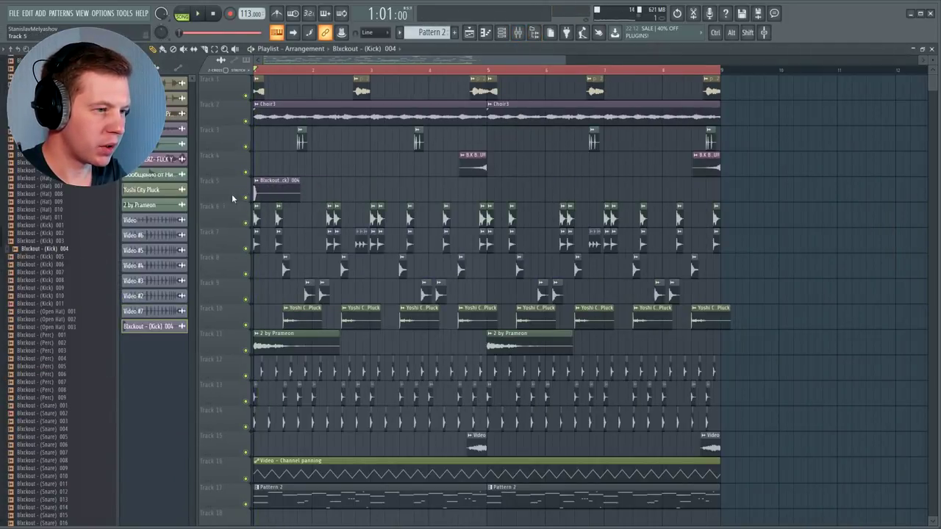
scroll(228, 198, up, 5)
Place shortened Blxckout - (Kick) 004 clips on Track 5 aligned with the Track 6 hits, repeating them through bar 8
key(space)
drag(627, 179, 193, 200)
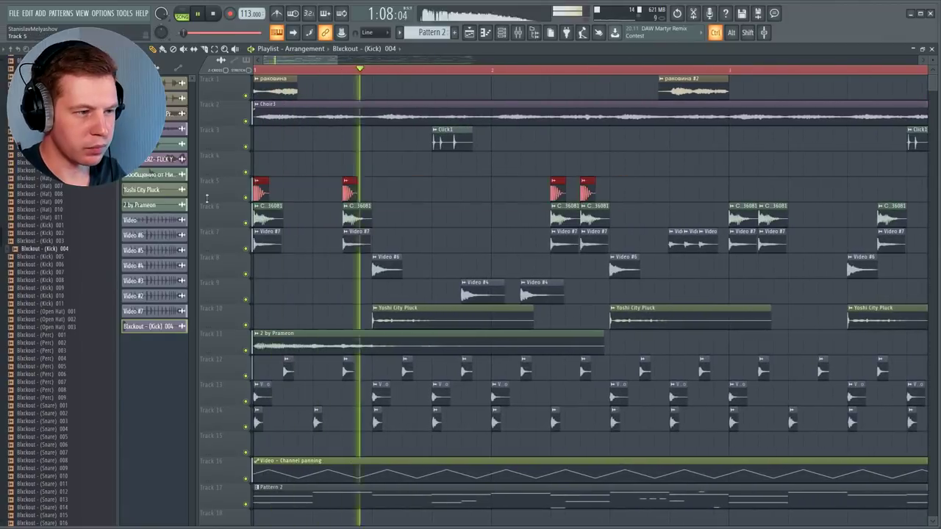
scroll(193, 198, down, 5)
drag(768, 180, 242, 200)
key(ctrl+b)
click(773, 190)
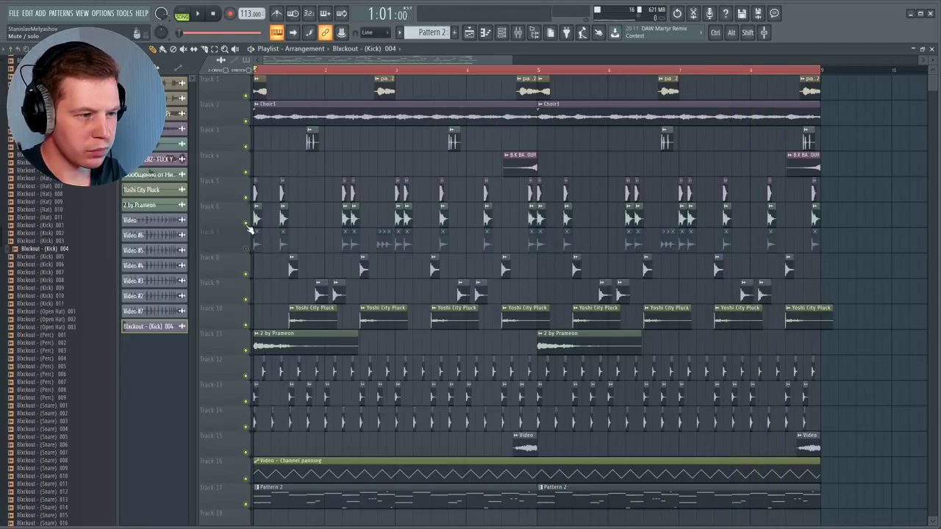
Raise the level of mixer insert 10 to 99% (-0.2 dB) during playback
scroll(367, 346, up, 4)
key(F9)
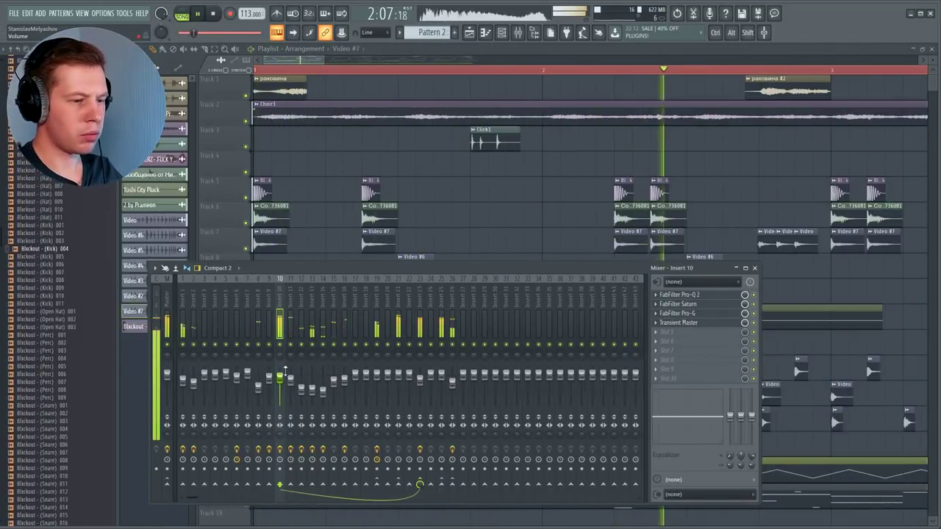
scroll(287, 379, up, 3)
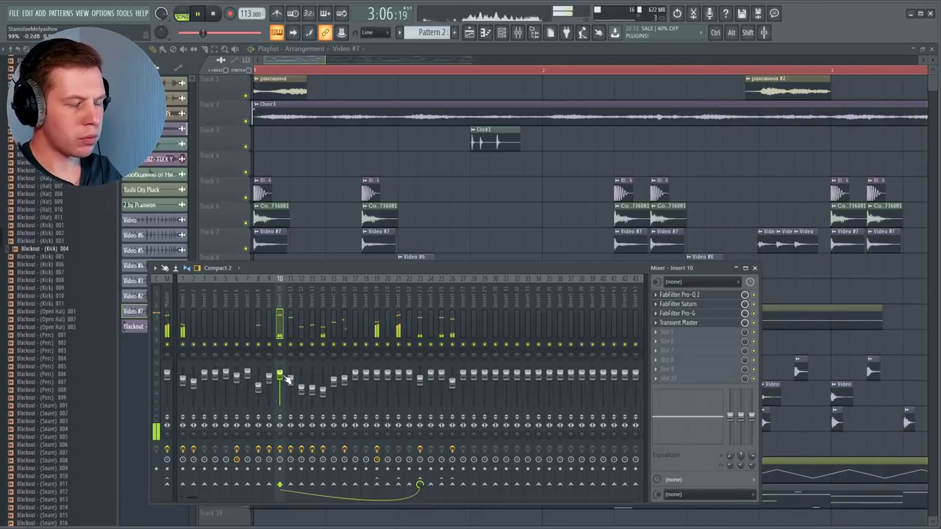
key(F9)
scroll(527, 229, down, 3)
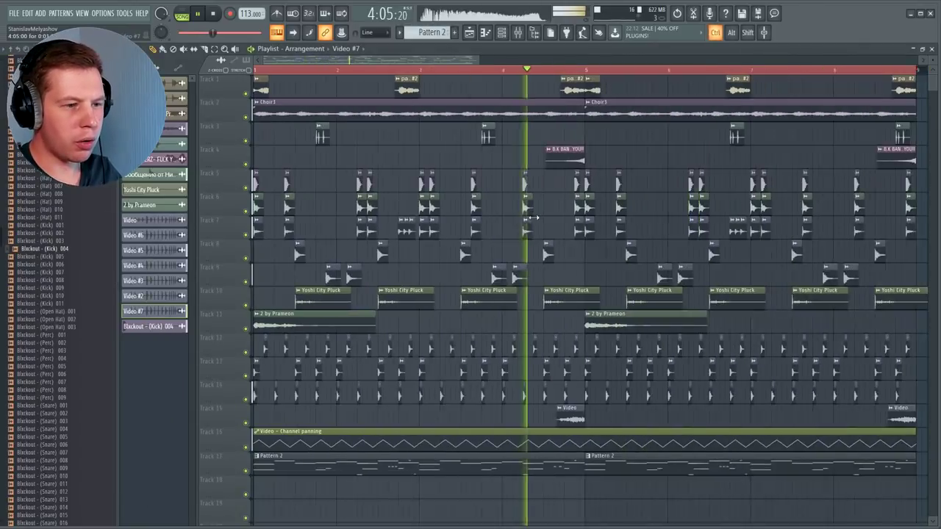
scroll(78, 220, up, 12)
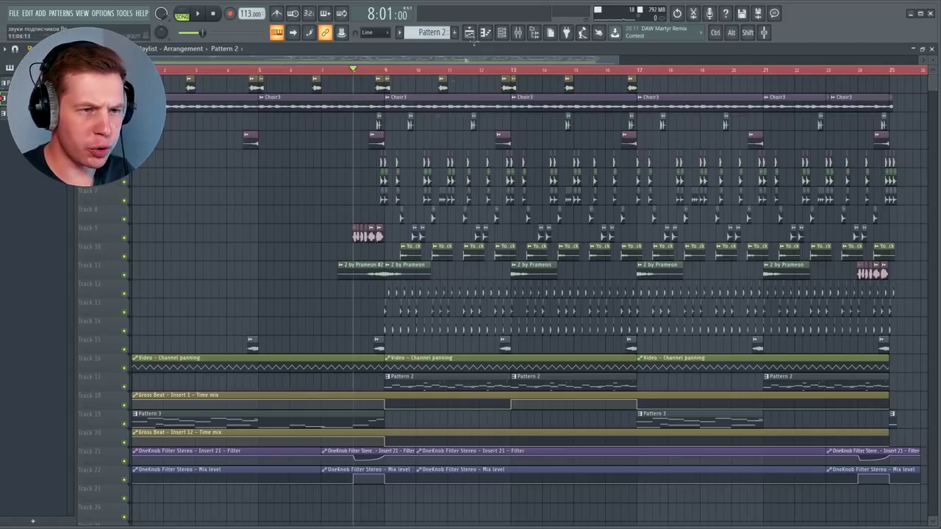
Play Pattern 3 on its own in pattern mode with the channel rack shown, and close the rack again
click(501, 32)
click(183, 14)
click(197, 13)
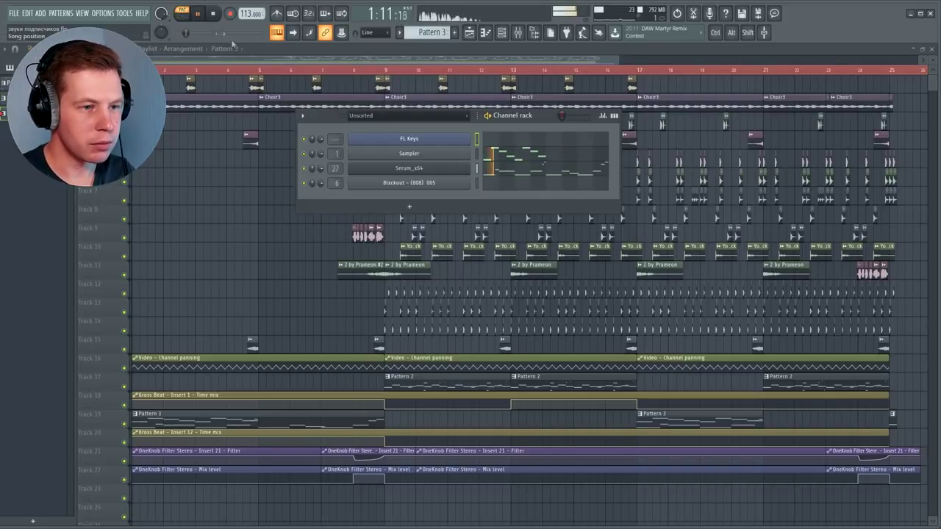
key(space)
key(F6)
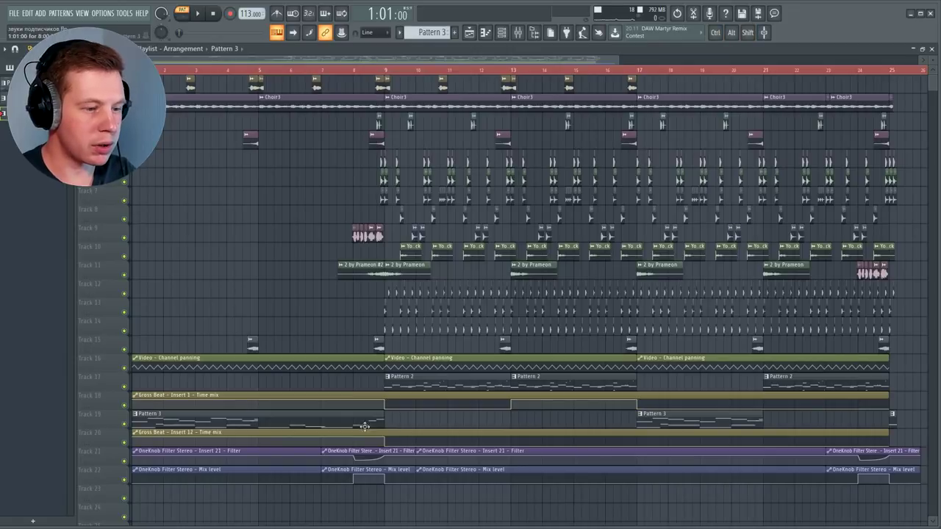
Play the start of the arrangement in song mode and examine the sample settings of the раковина #2 clip on Track 1
key(l)
key(space)
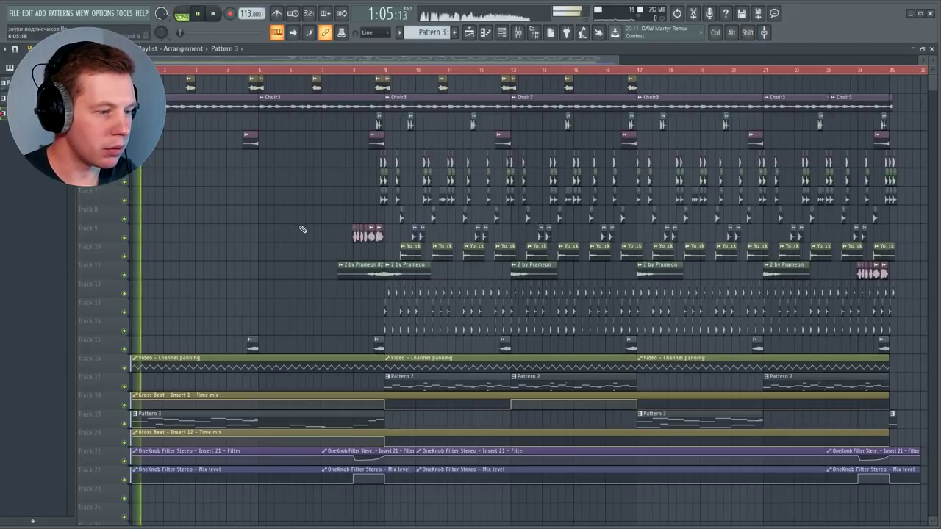
key(space)
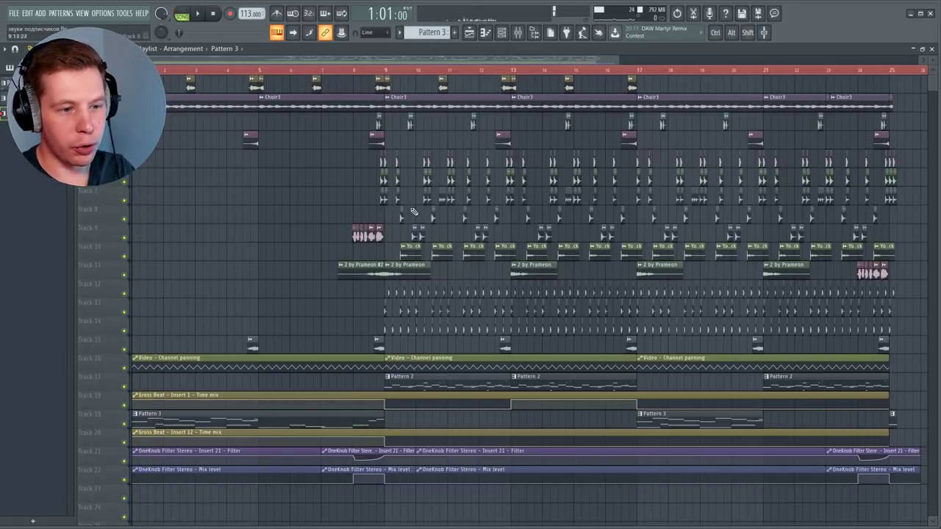
double_click(189, 87)
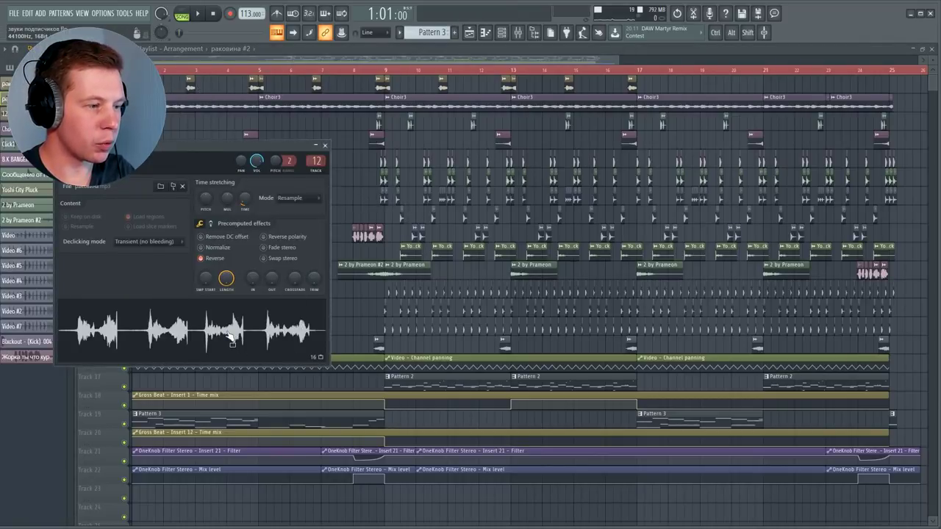
click(324, 145)
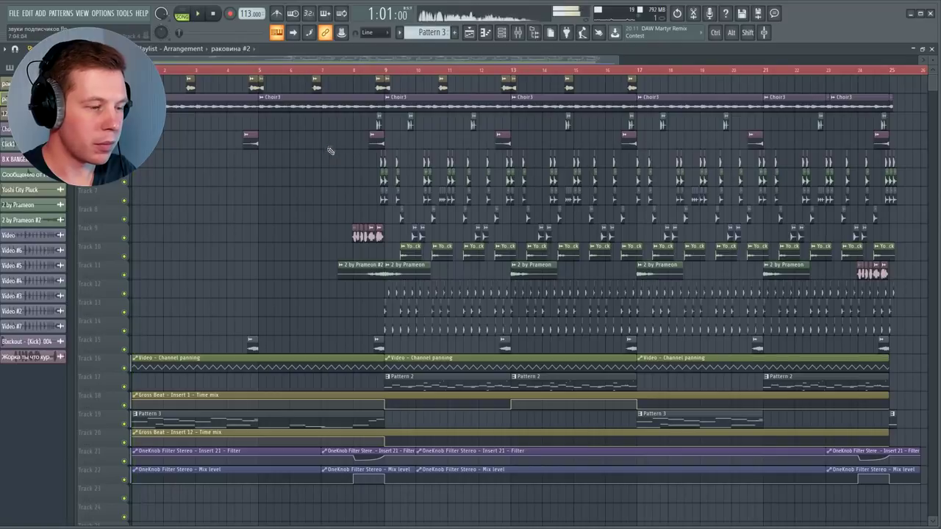
Move the playhead to bar 8 and examine the sample settings of the vocal clip on Track 9
click(353, 71)
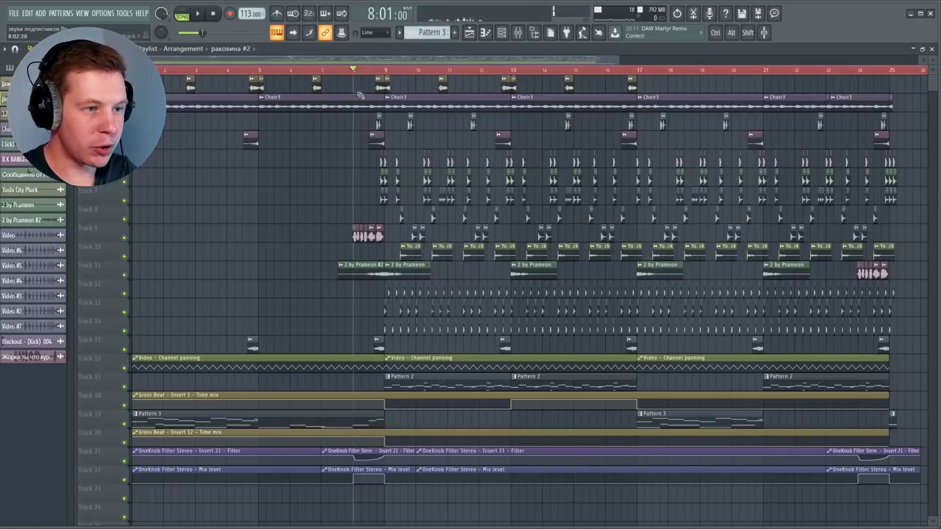
scroll(359, 225, up, 5)
click(535, 33)
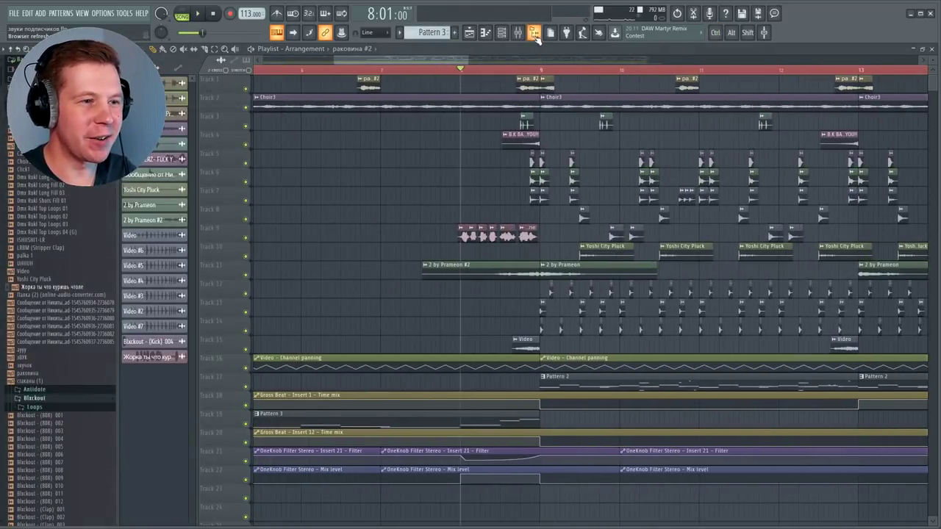
click(464, 236)
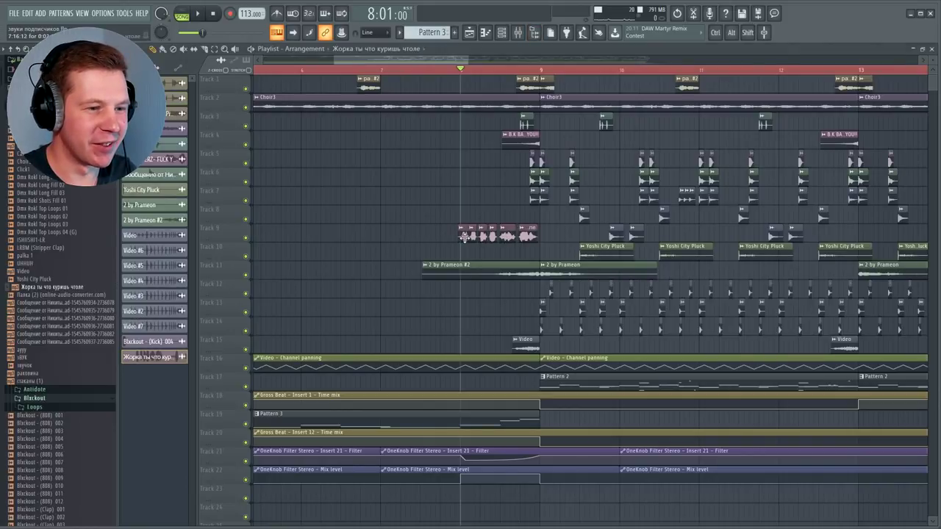
double_click(465, 236)
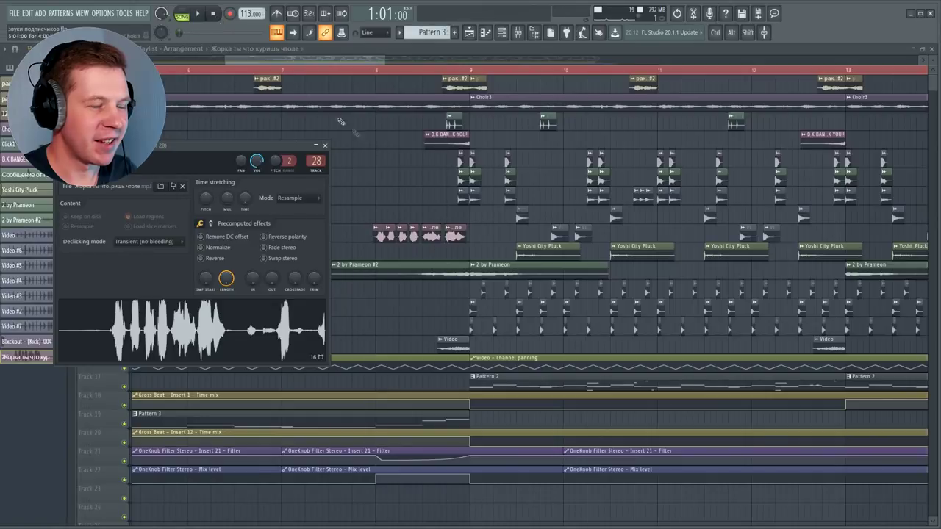
key(Escape)
Examine the Auto-Tune Evo settings in the first effect slot of mixer insert 28
key(F9)
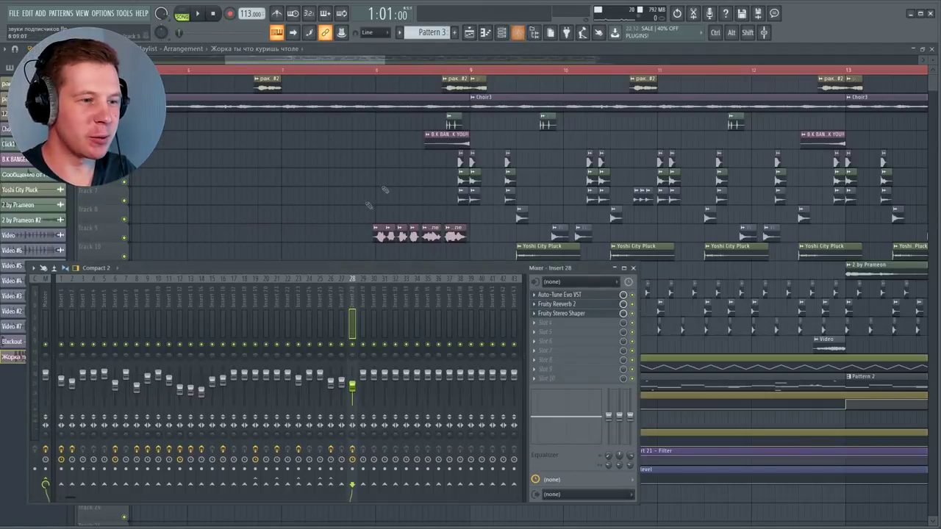
click(566, 295)
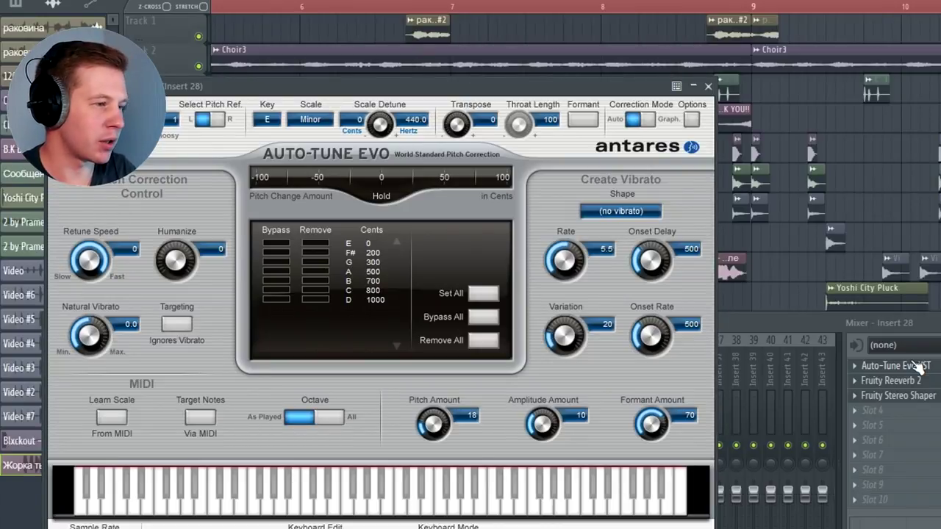
click(920, 367)
key(F12)
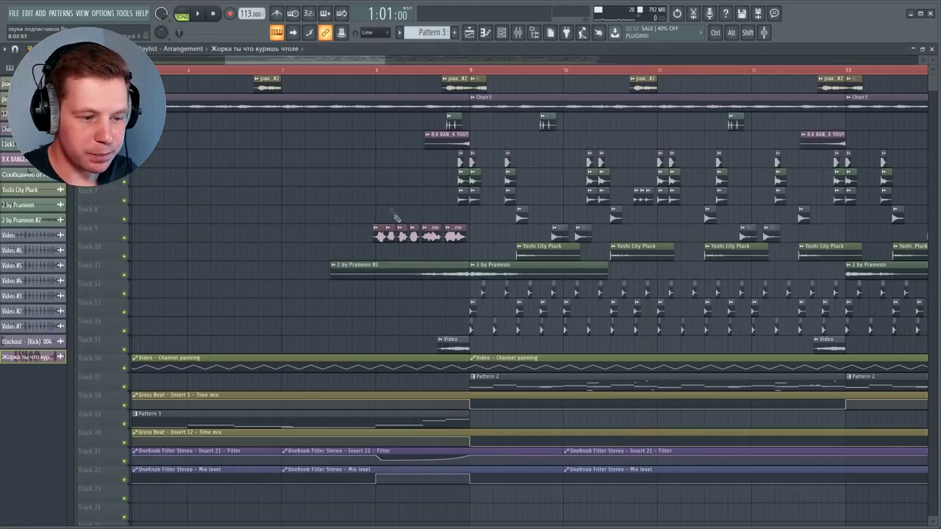
Play the full arrangement through to its end and stop playback
ctrl+scroll(389, 218, down, 5)
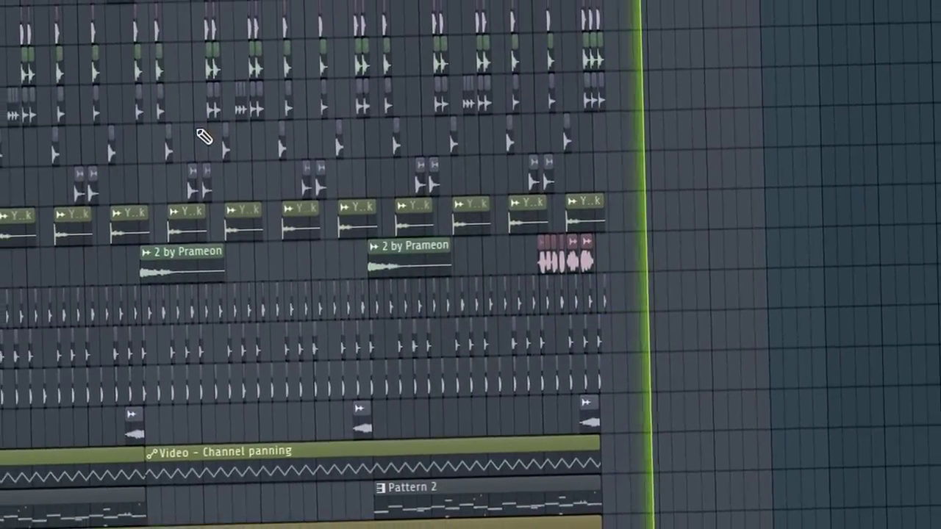
key(space)
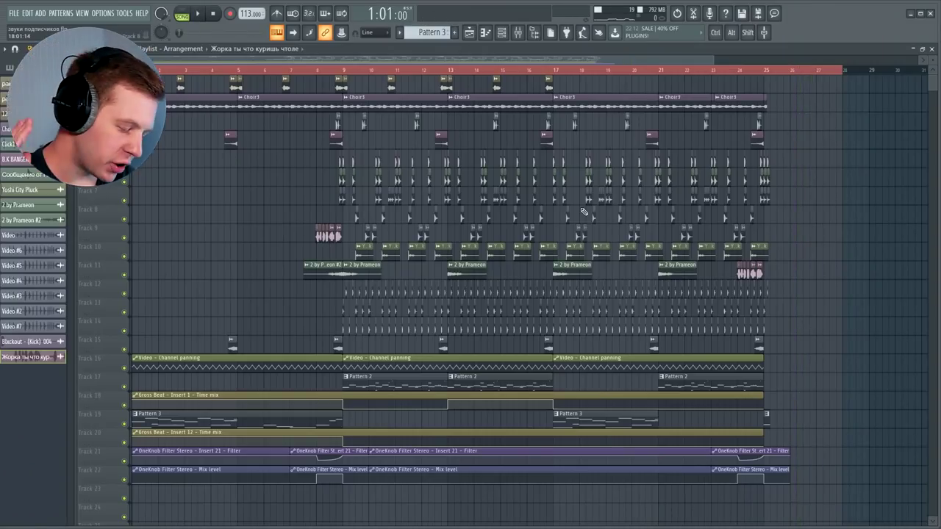